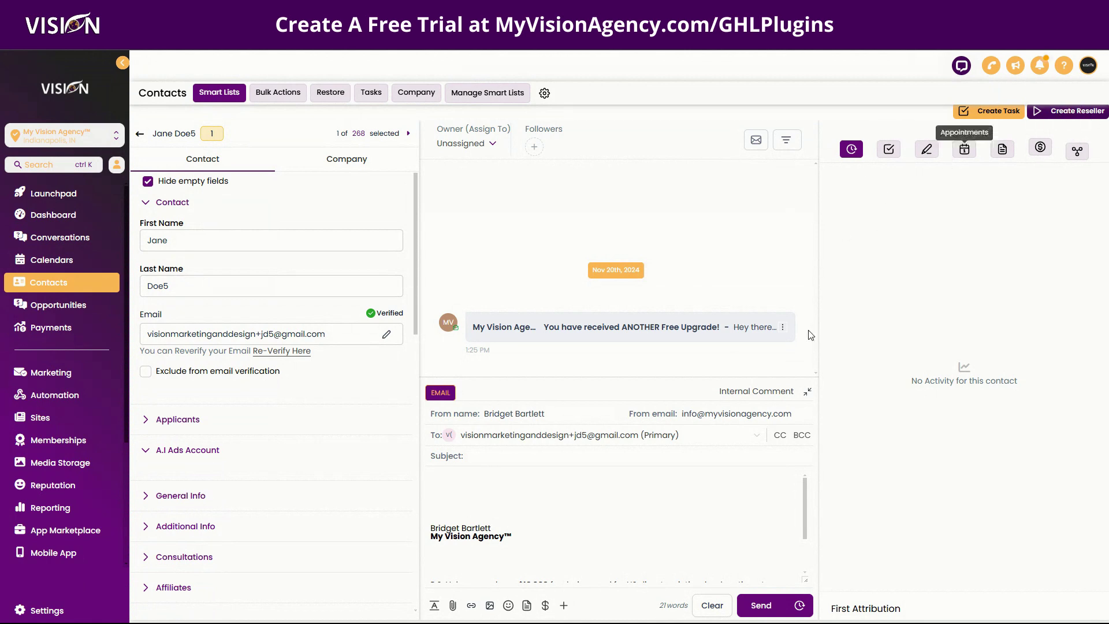
Step: Open and then close the mouse highlight settings
left_click(656, 609)
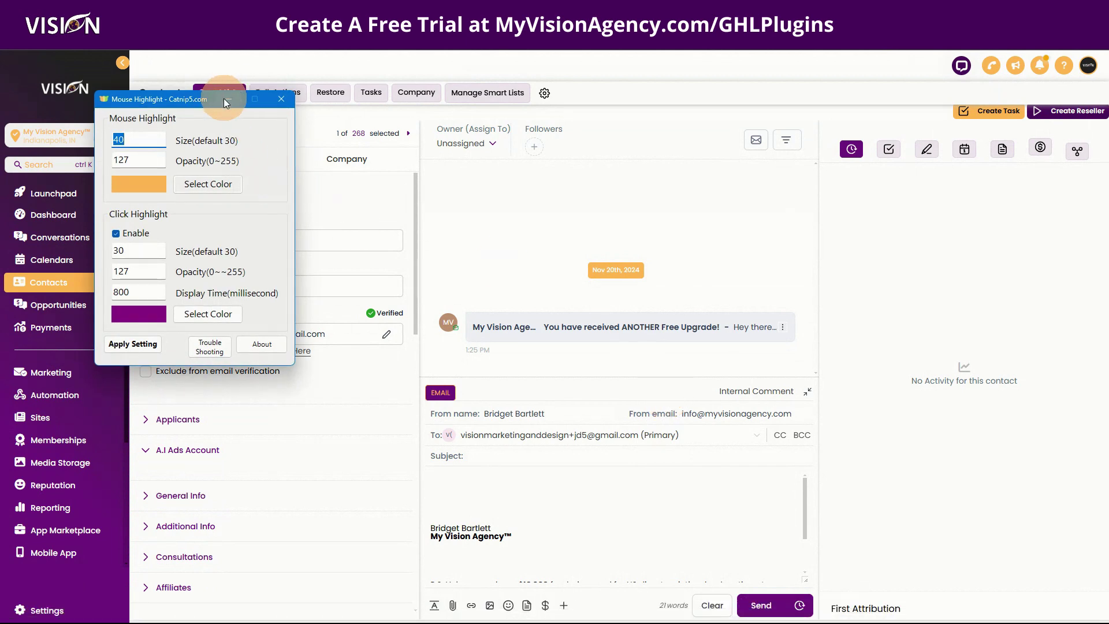
left_click(226, 100)
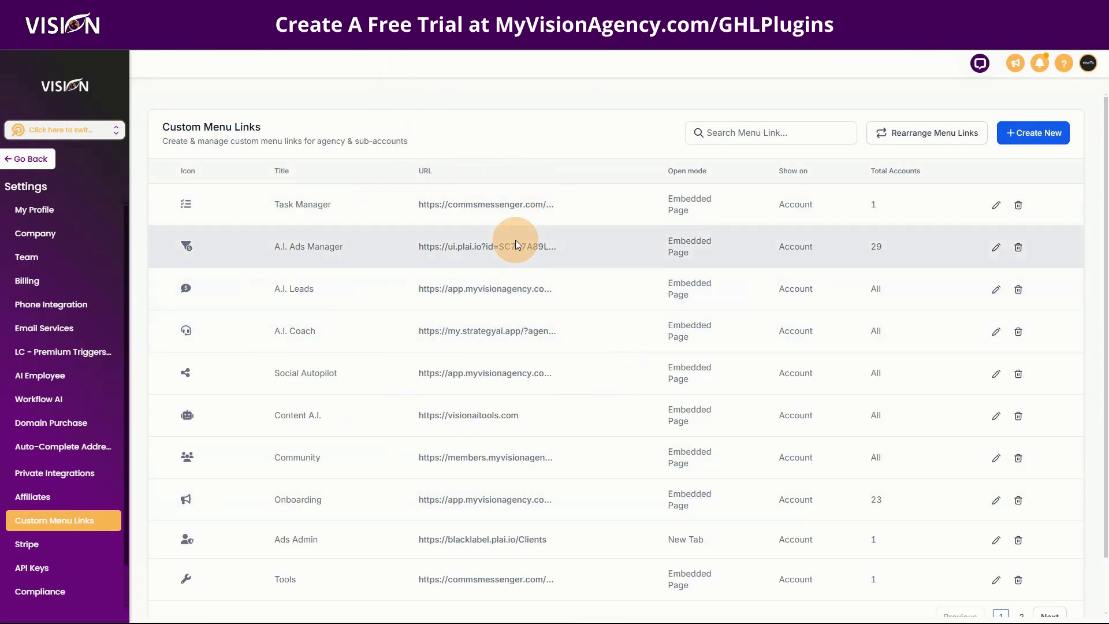
Step: Start a new custom menu link and look over its title field and options
left_click(1045, 131)
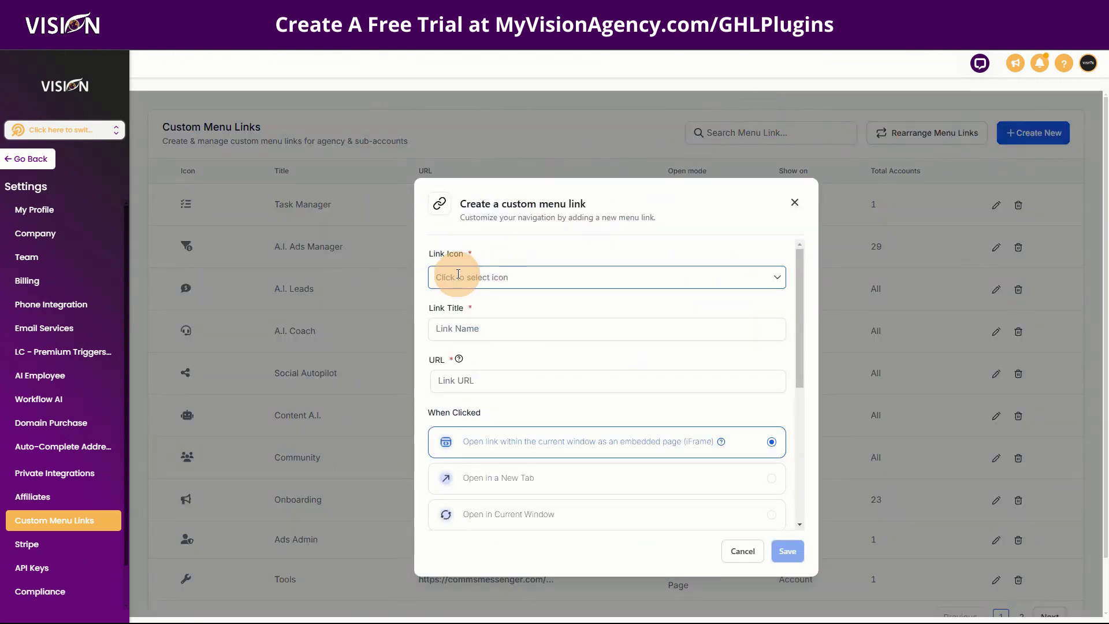
left_click(456, 328)
left_click(455, 328)
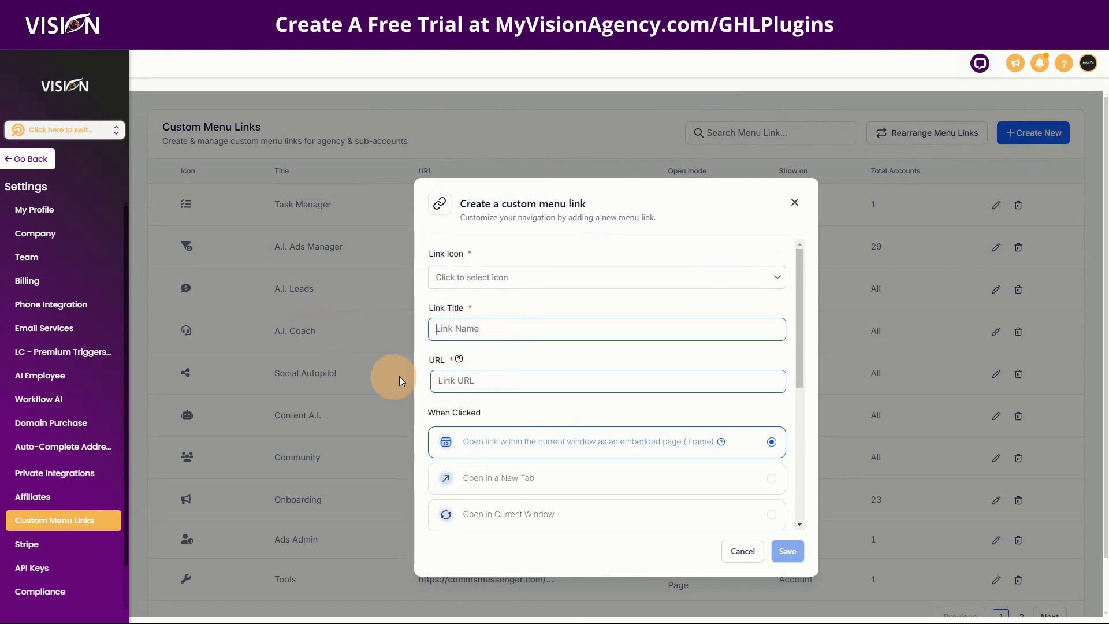
scroll(497, 397, "down", 4)
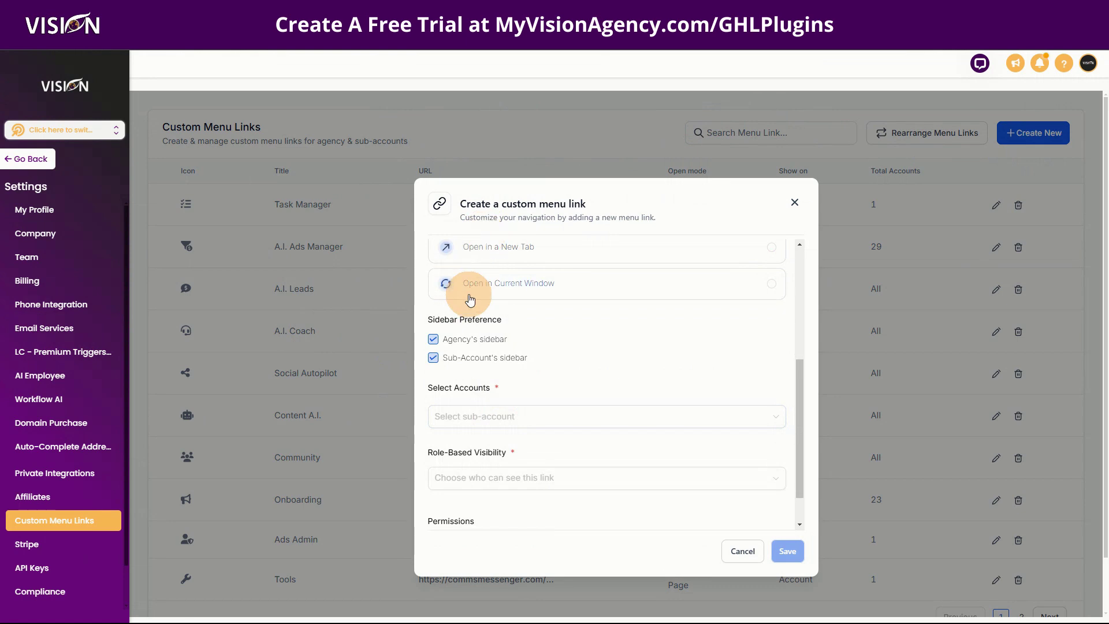
scroll(465, 288, "up", 2)
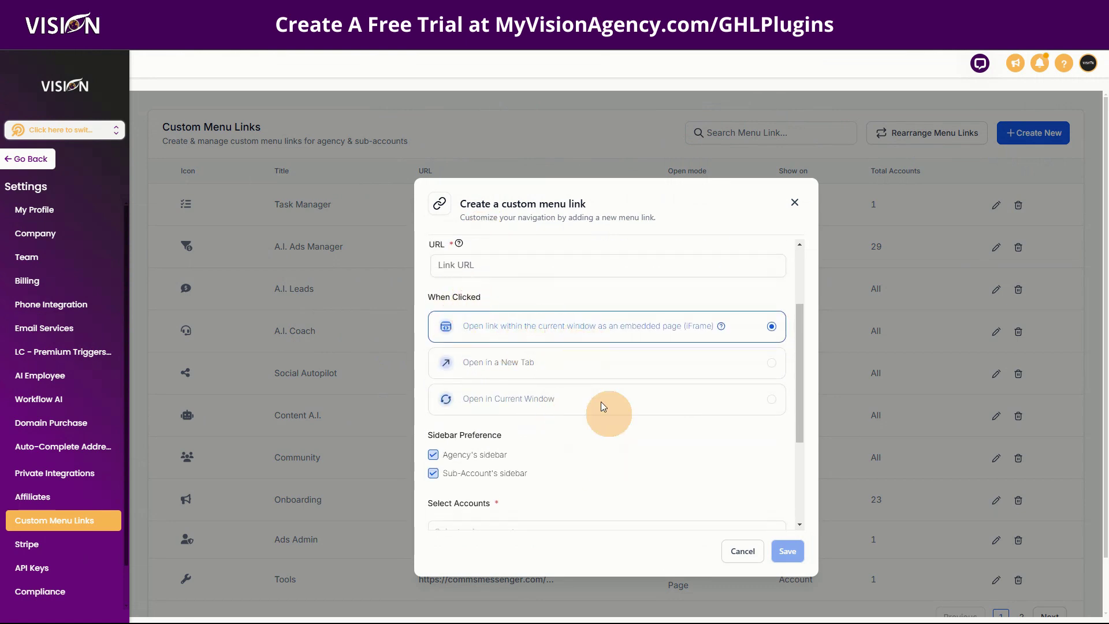
scroll(594, 443, "down", 1)
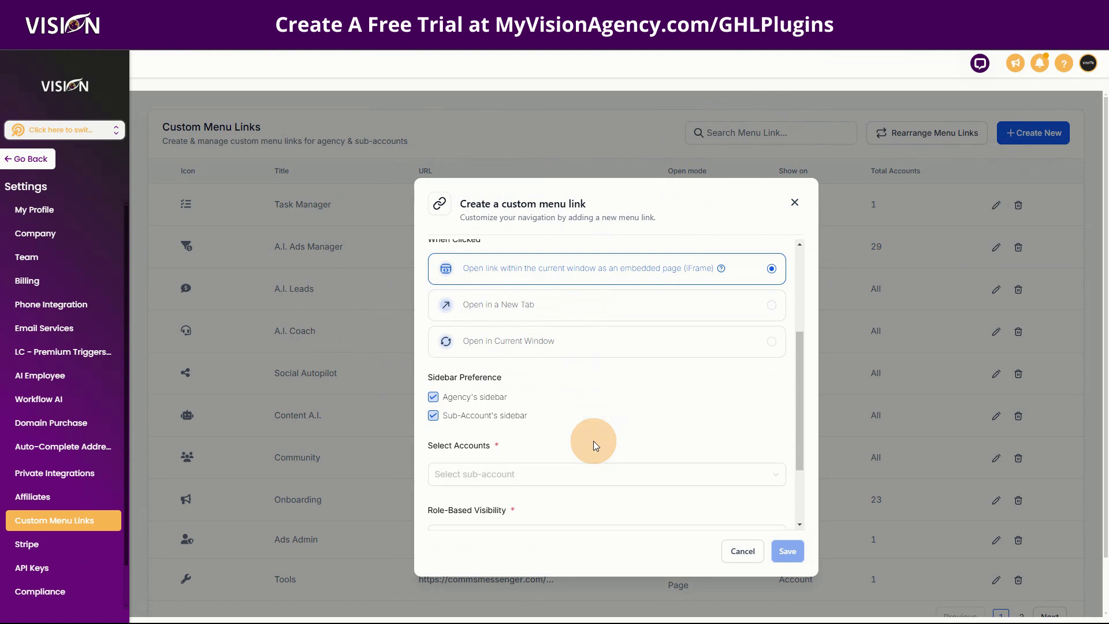
Step: Try the agency and sub-account sidebar toggles, keeping sub-account display on, and review visibility choices
left_click(432, 416)
left_click(433, 397)
left_click(433, 416)
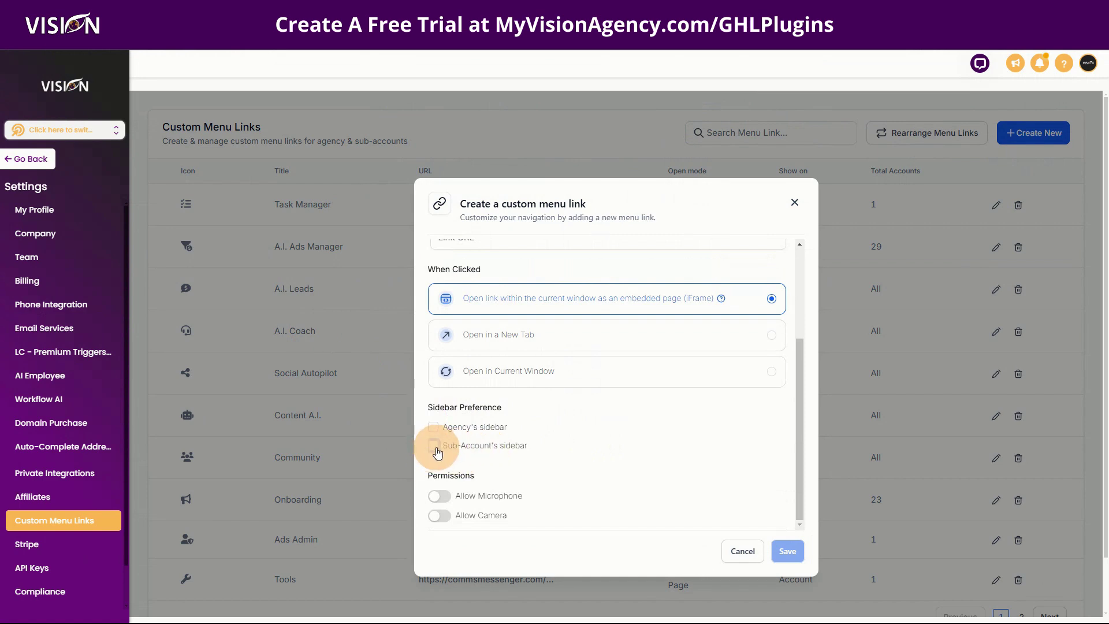
left_click(433, 446)
scroll(469, 416, "down", 2)
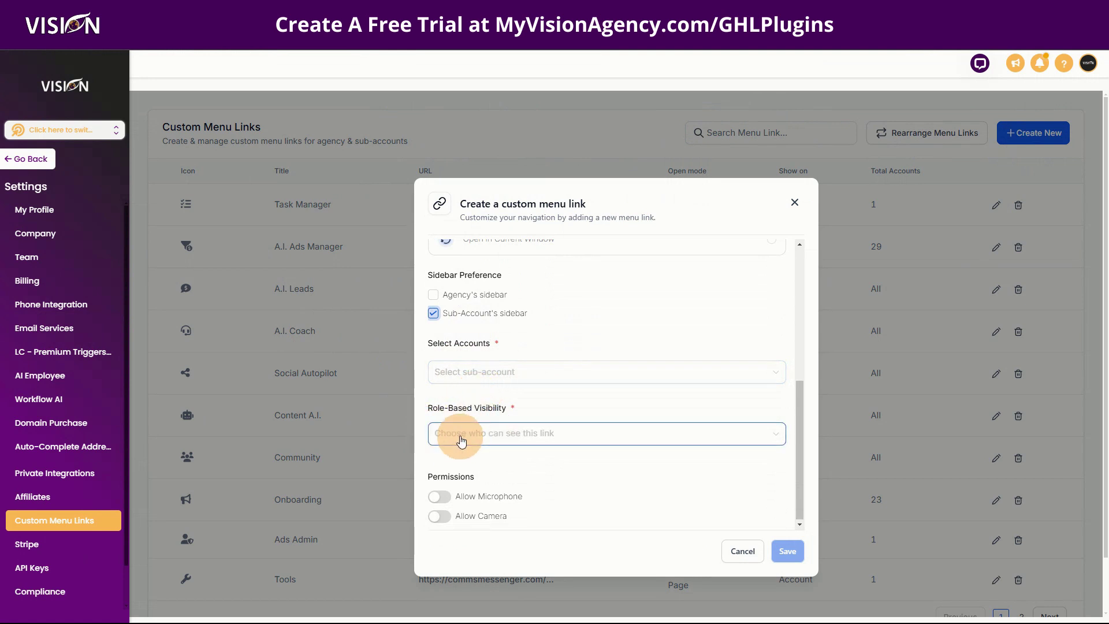
left_click(442, 433)
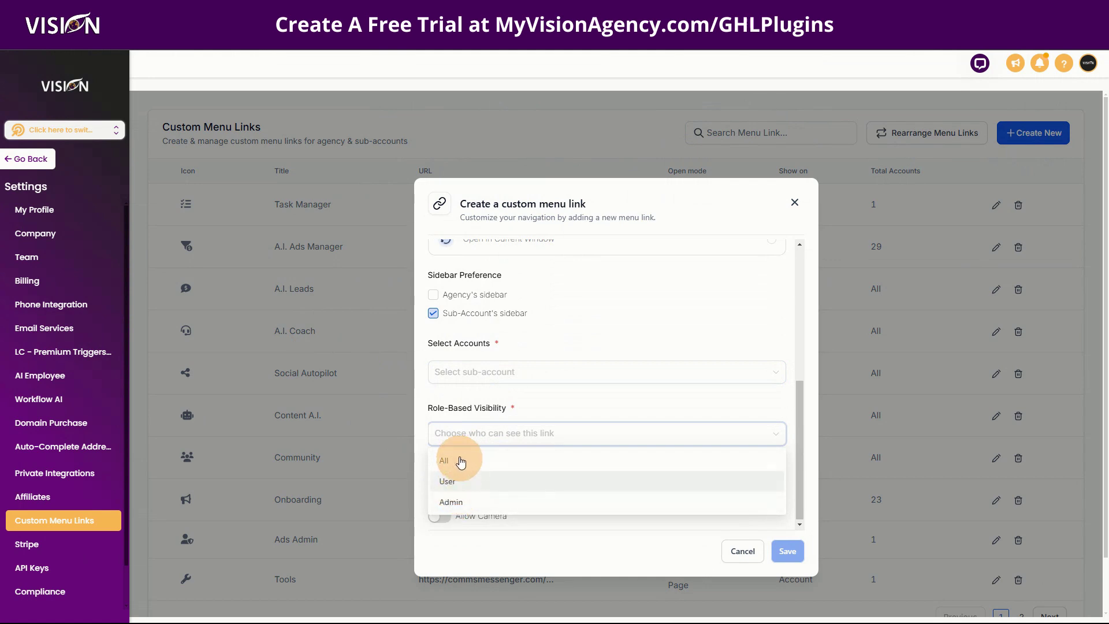
left_click(528, 406)
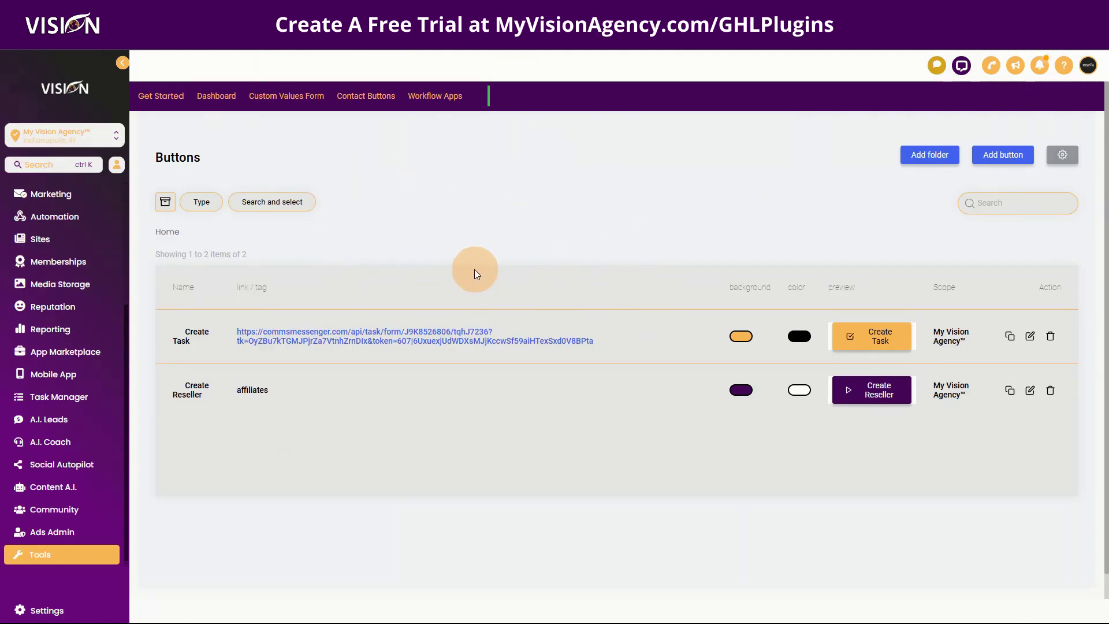
Step: Go to the GHL Plugins tools page
left_click(44, 563)
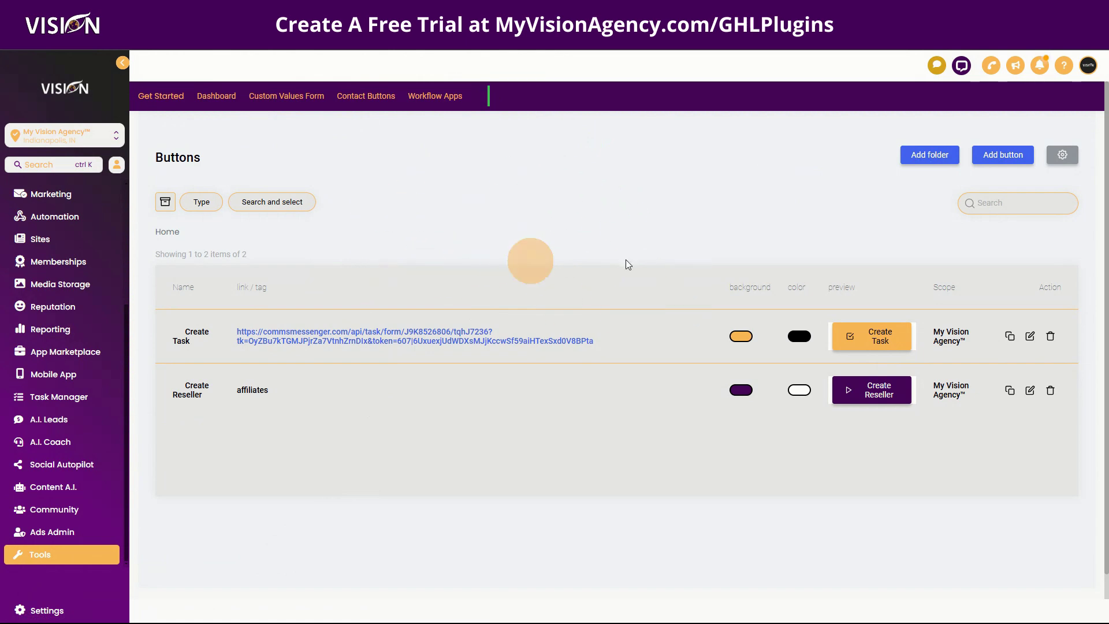
Step: Add a new contact button named 'Test' with scope set to Sub Account
left_click(995, 151)
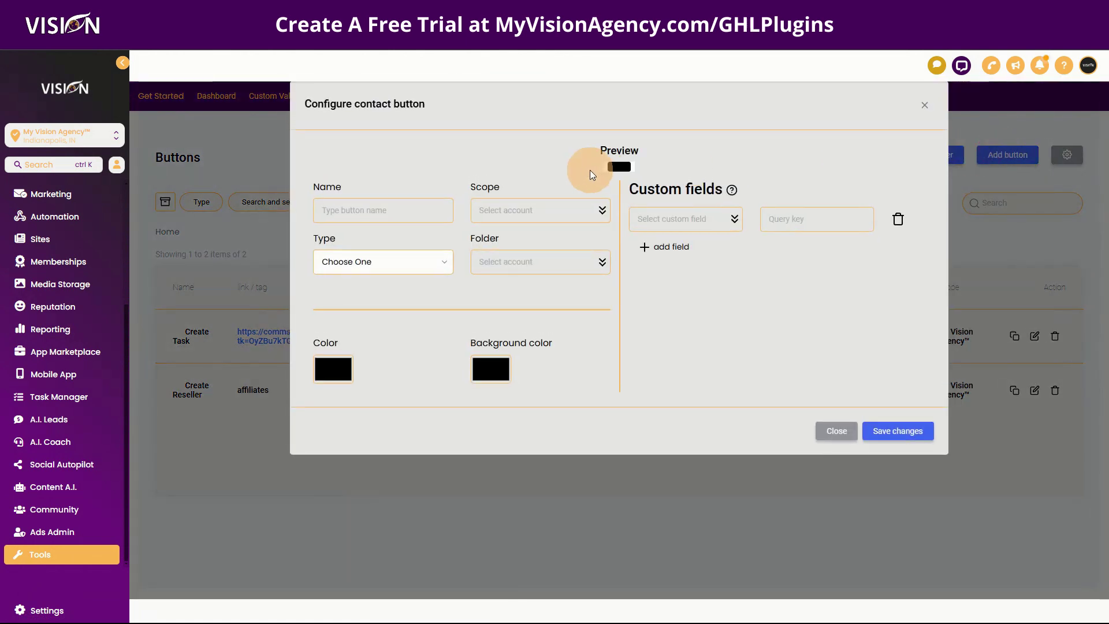
left_click(324, 210)
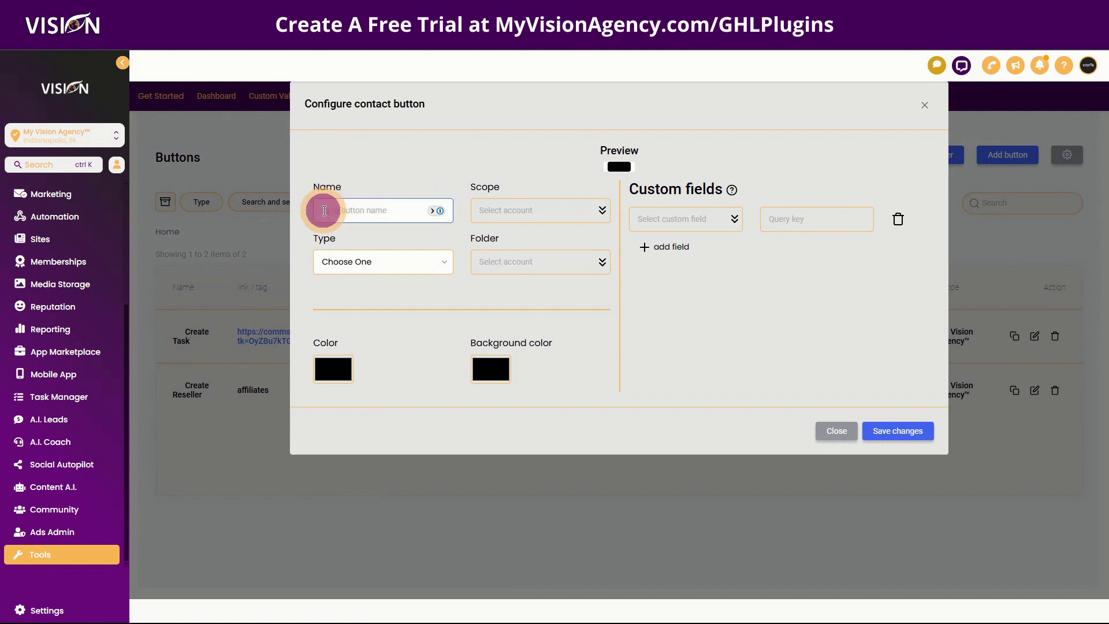
type("Test")
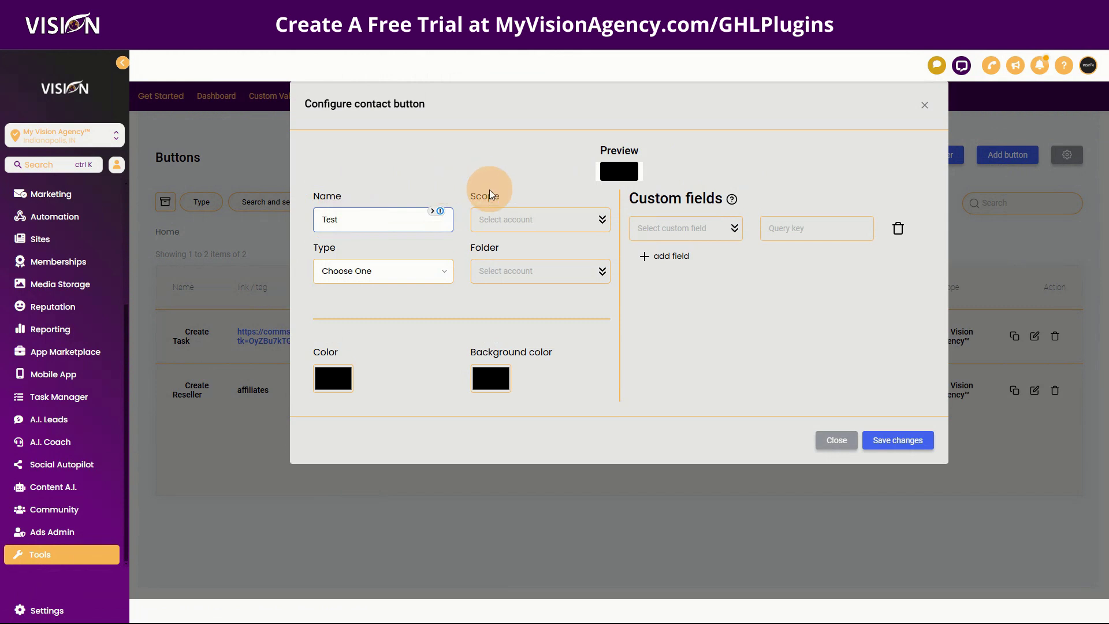
left_click(496, 220)
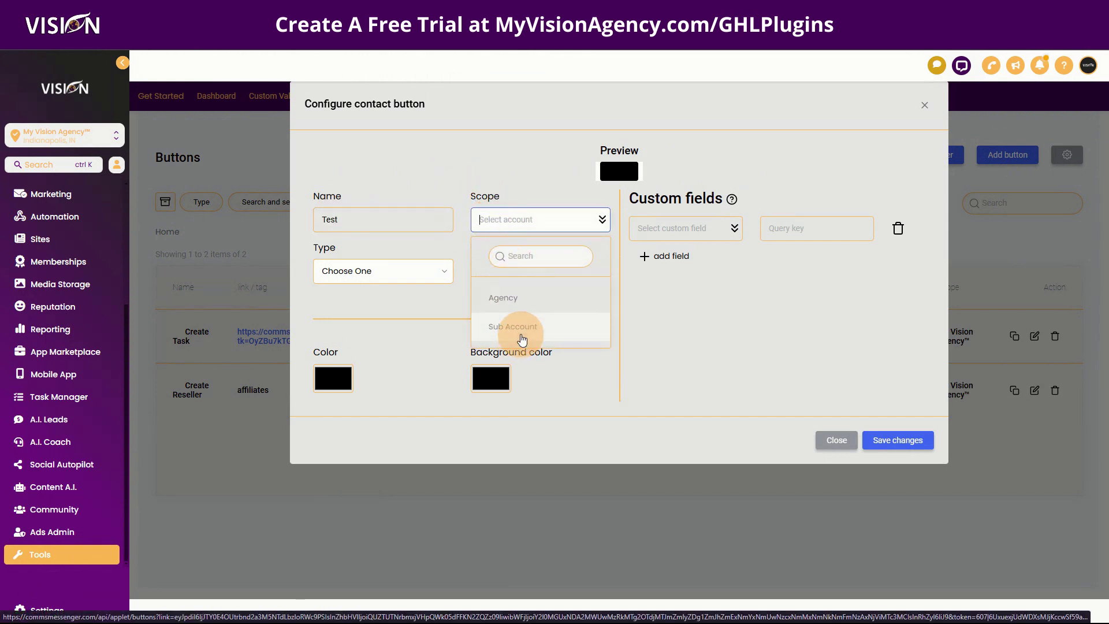
left_click(525, 338)
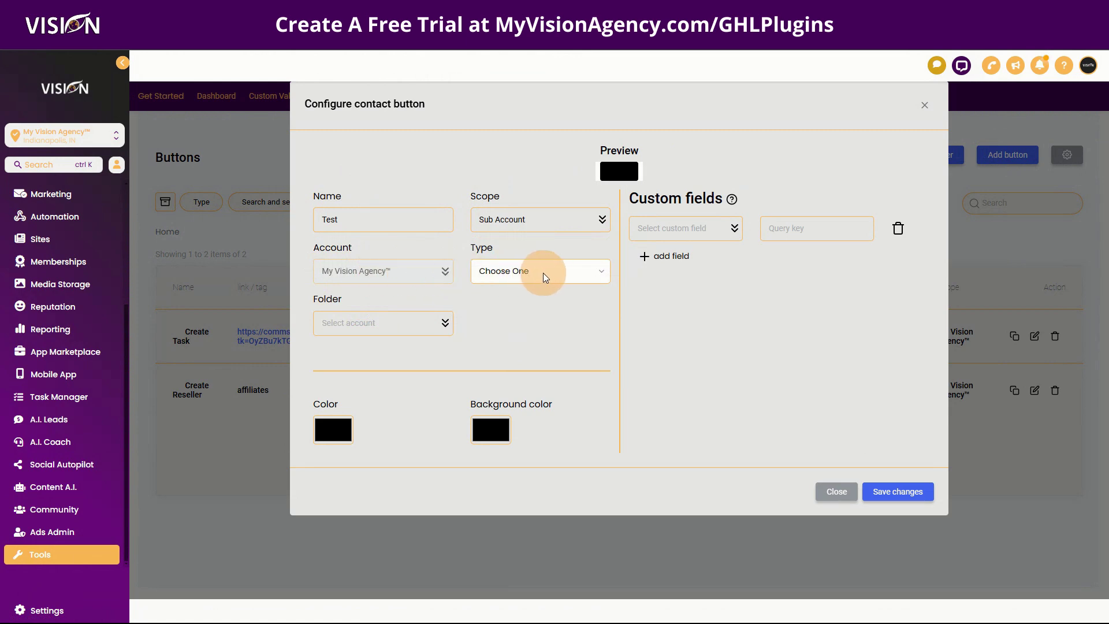
Step: Make the Test button a Link type button that opens in an External tab
left_click(542, 271)
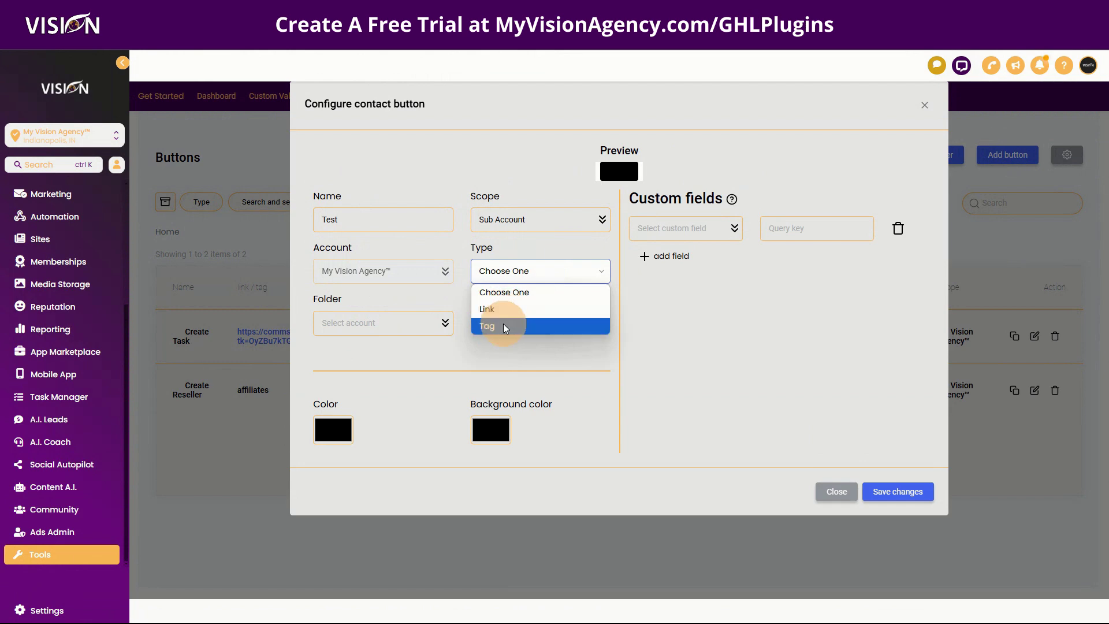
left_click(503, 326)
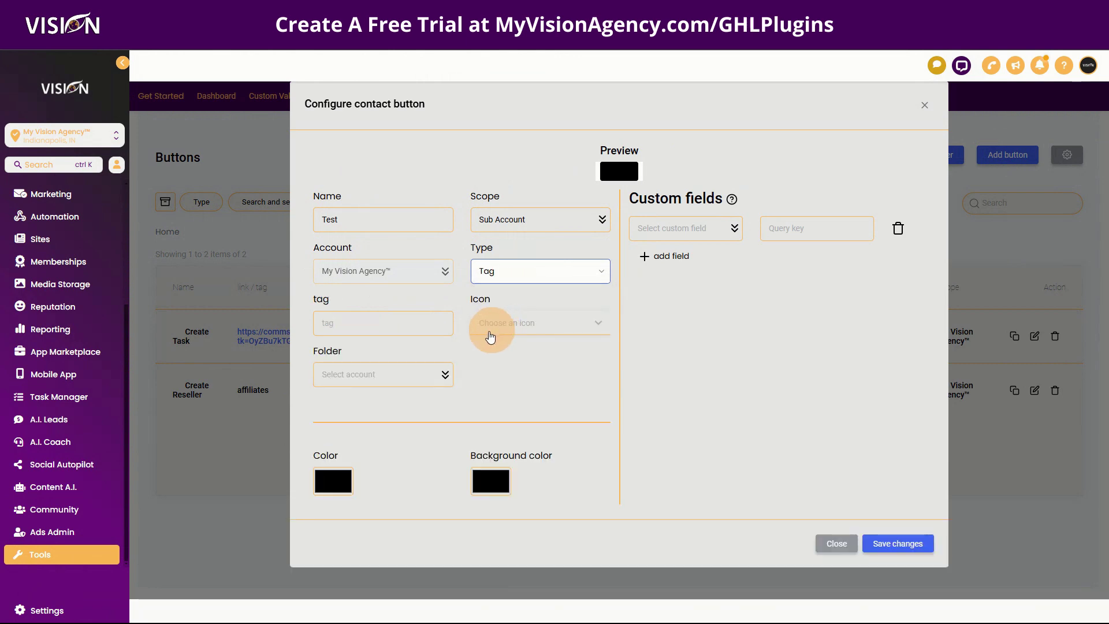
left_click(493, 271)
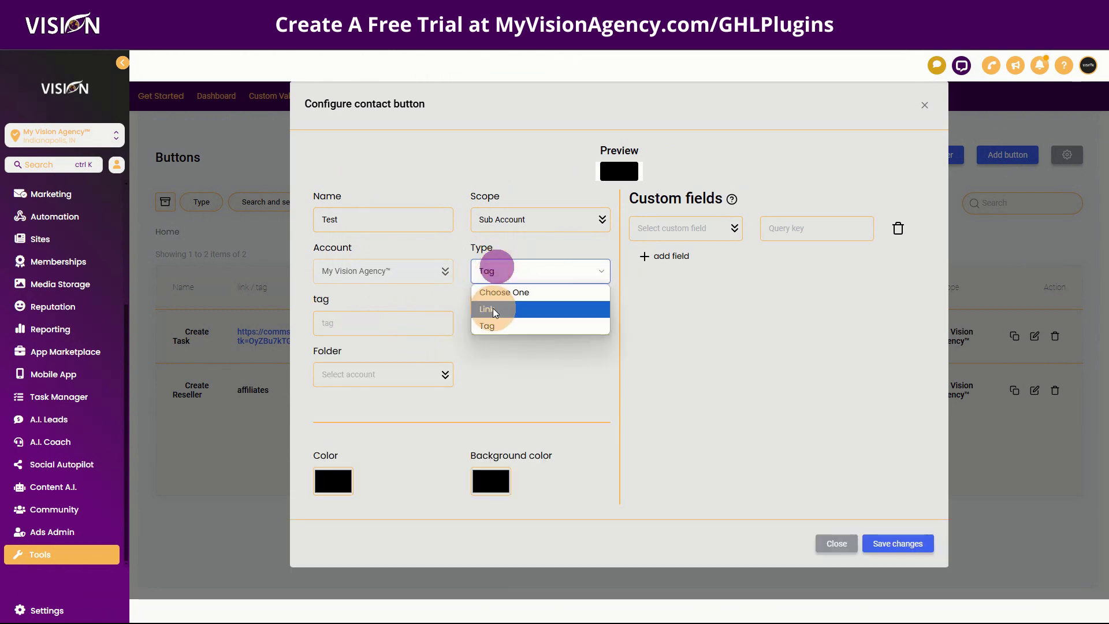
left_click(492, 309)
left_click(367, 321)
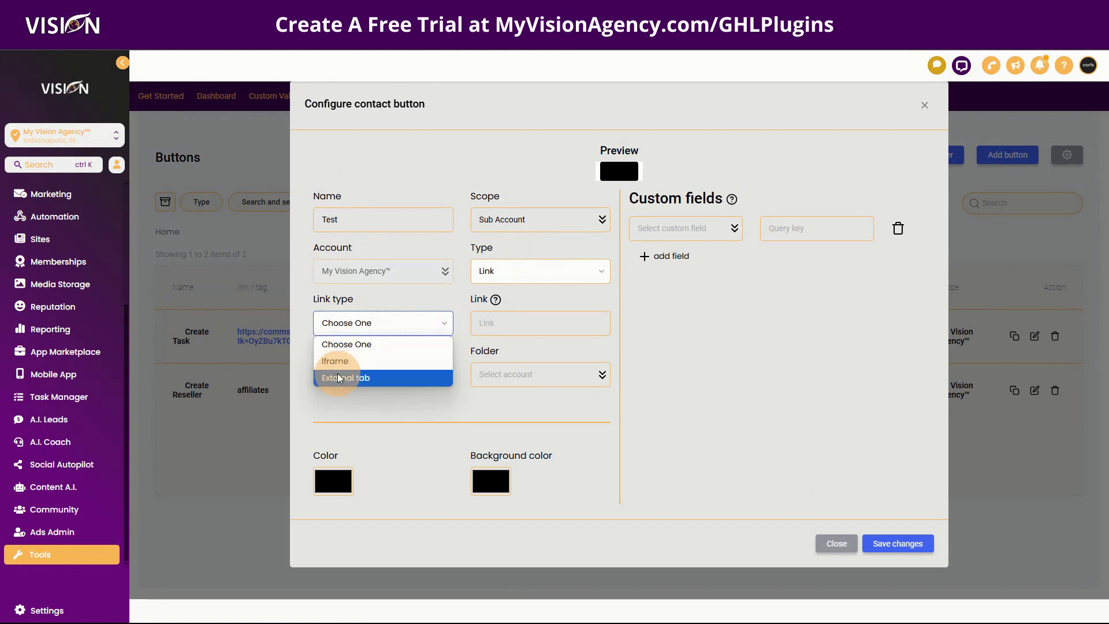
left_click(339, 378)
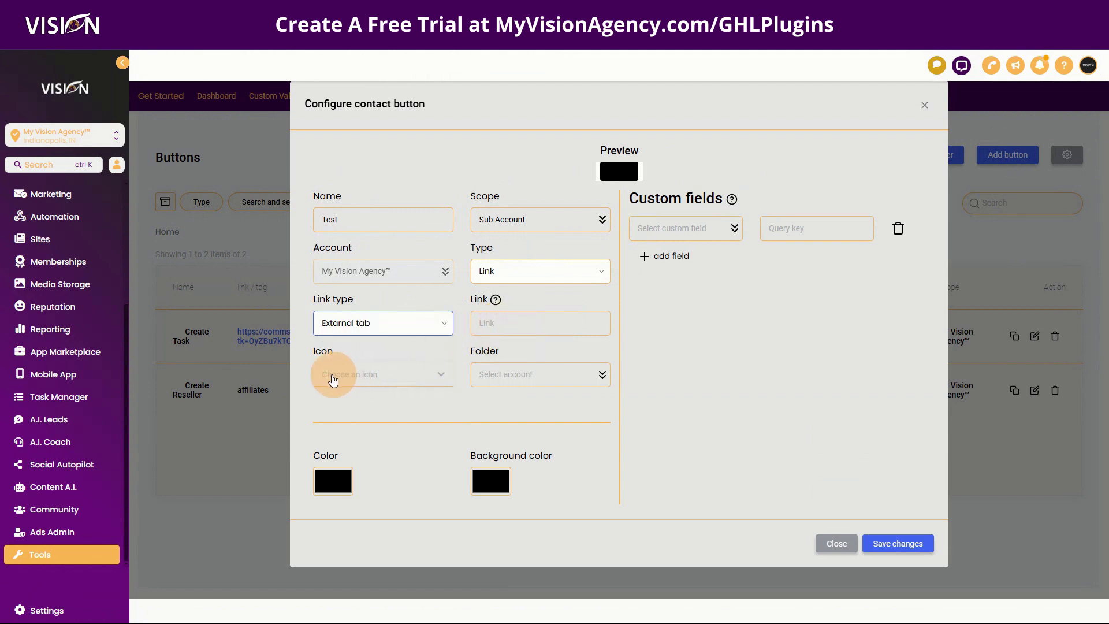
left_click(521, 381)
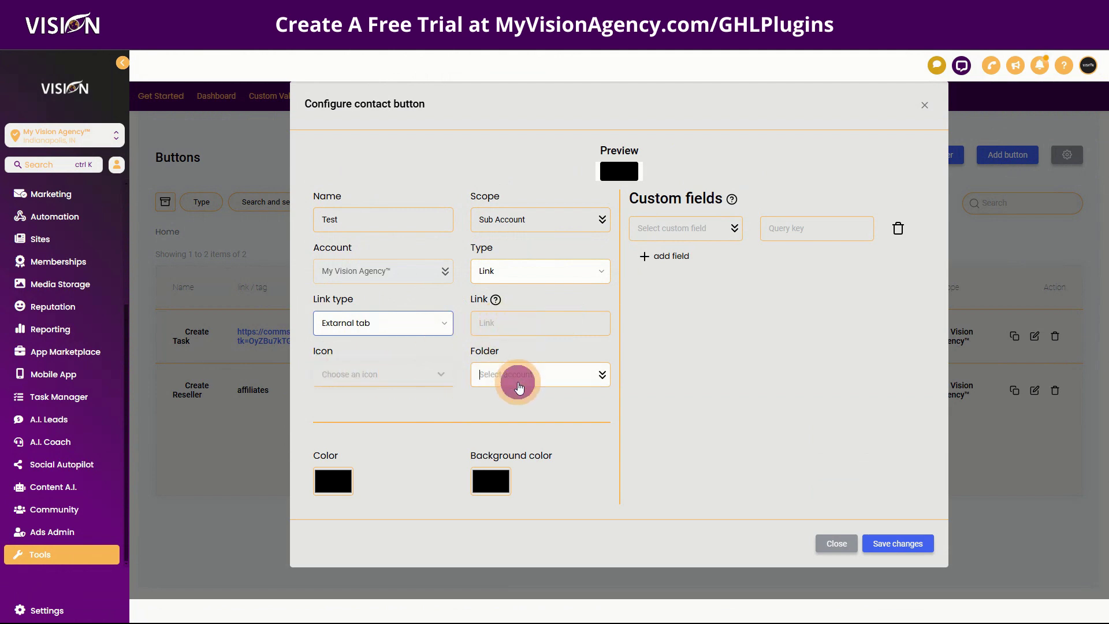
left_click(399, 420)
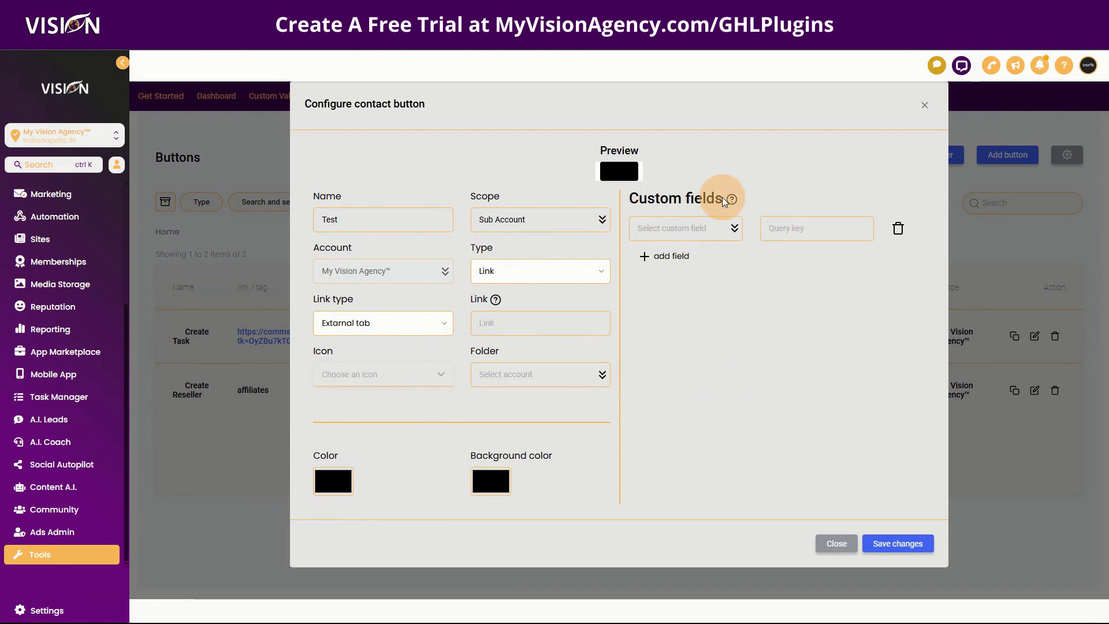
mouse_move(735, 201)
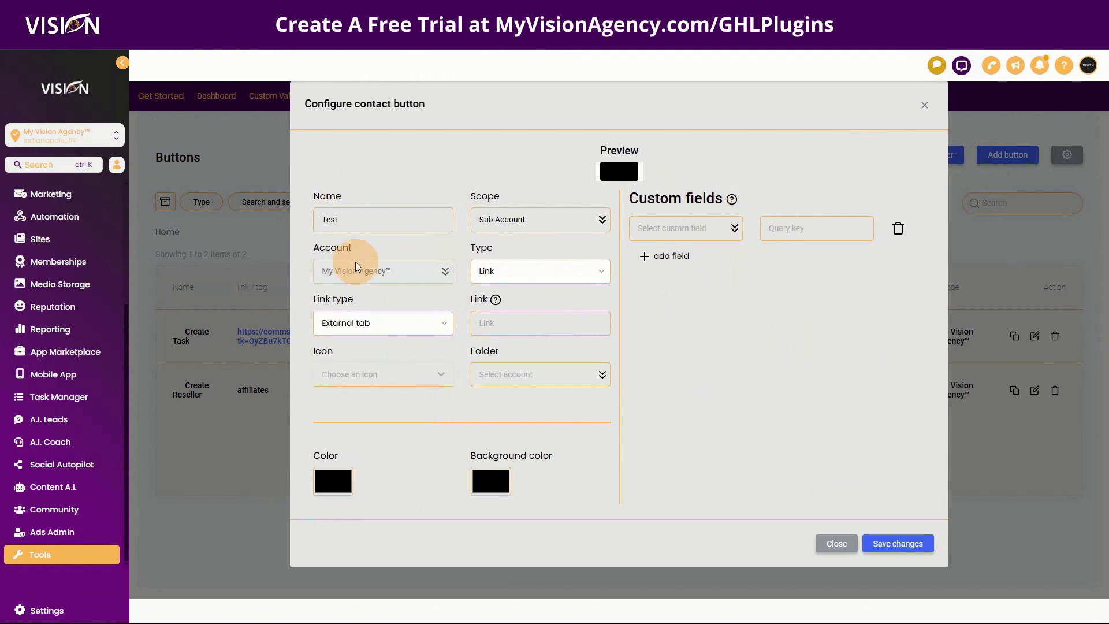
Step: Change the button back to Tag type with tag 'Test' and the check-square icon
left_click(511, 280)
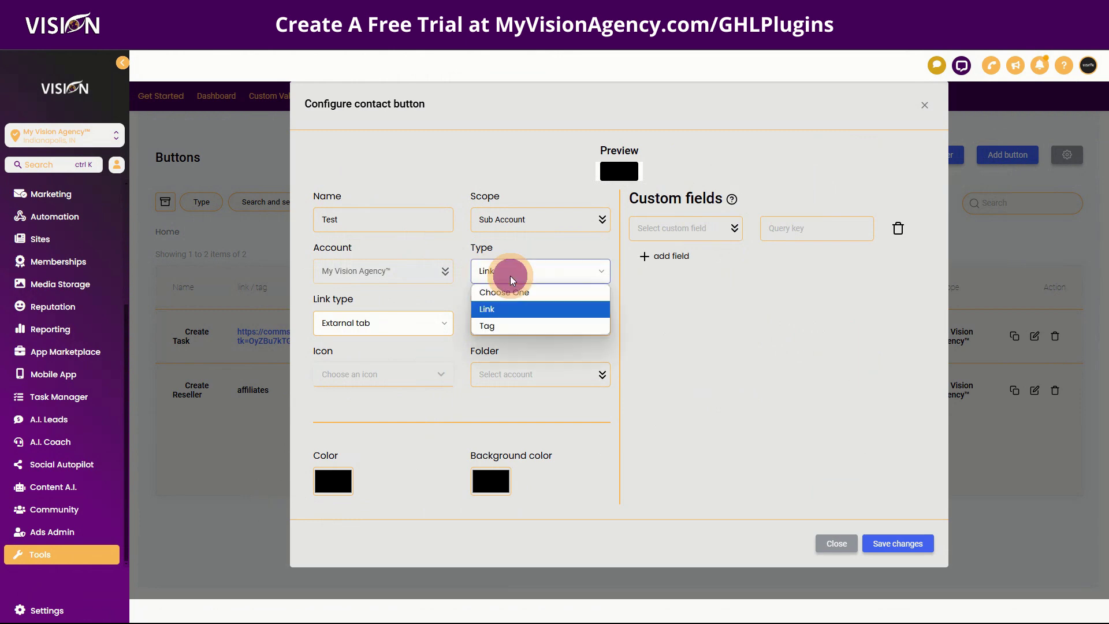
left_click(500, 324)
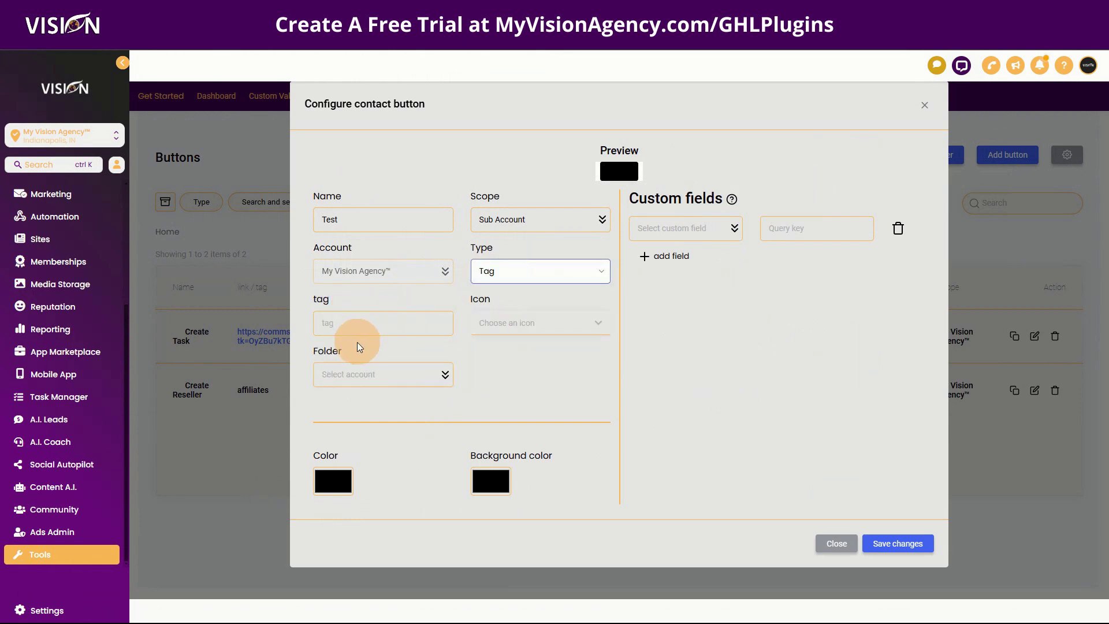
left_click(354, 324)
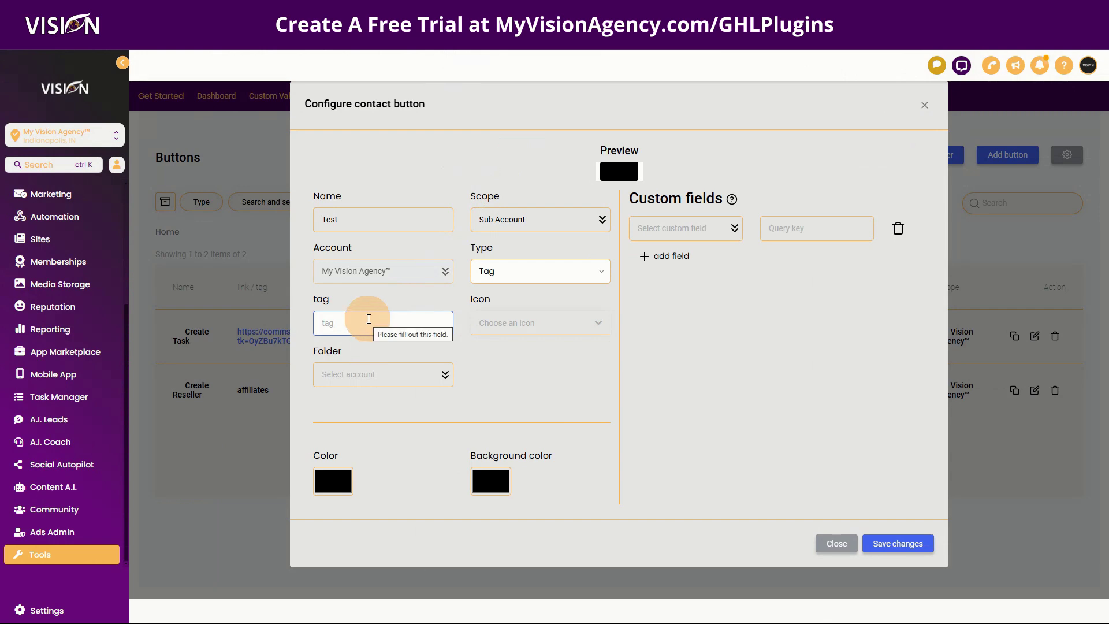
type("Test")
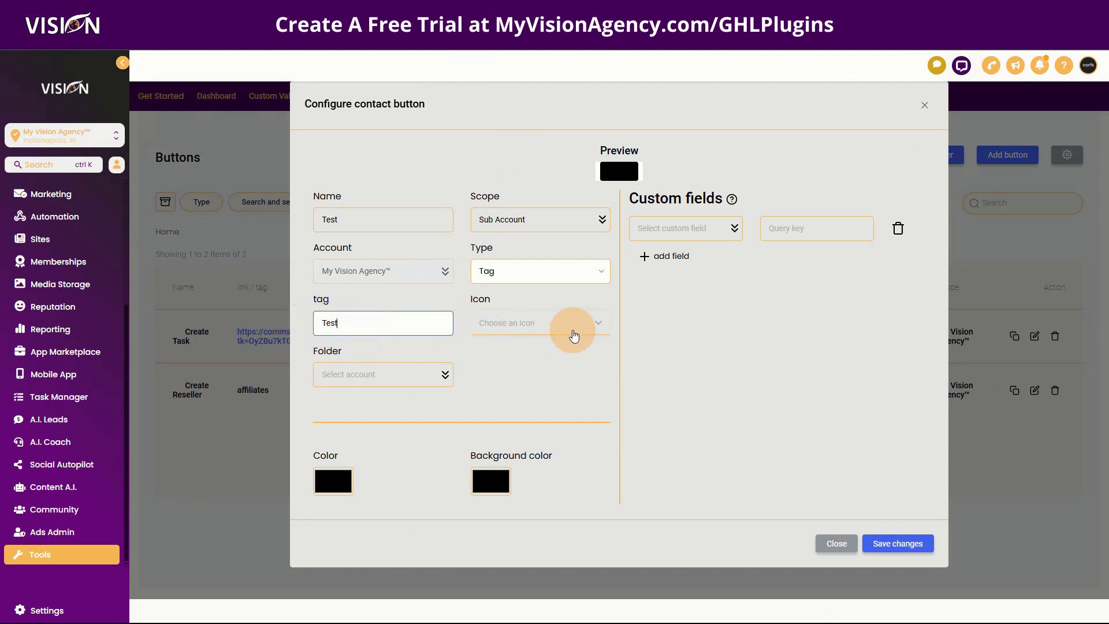
left_click(572, 328)
scroll(421, 426, "down", 4)
left_click(421, 453)
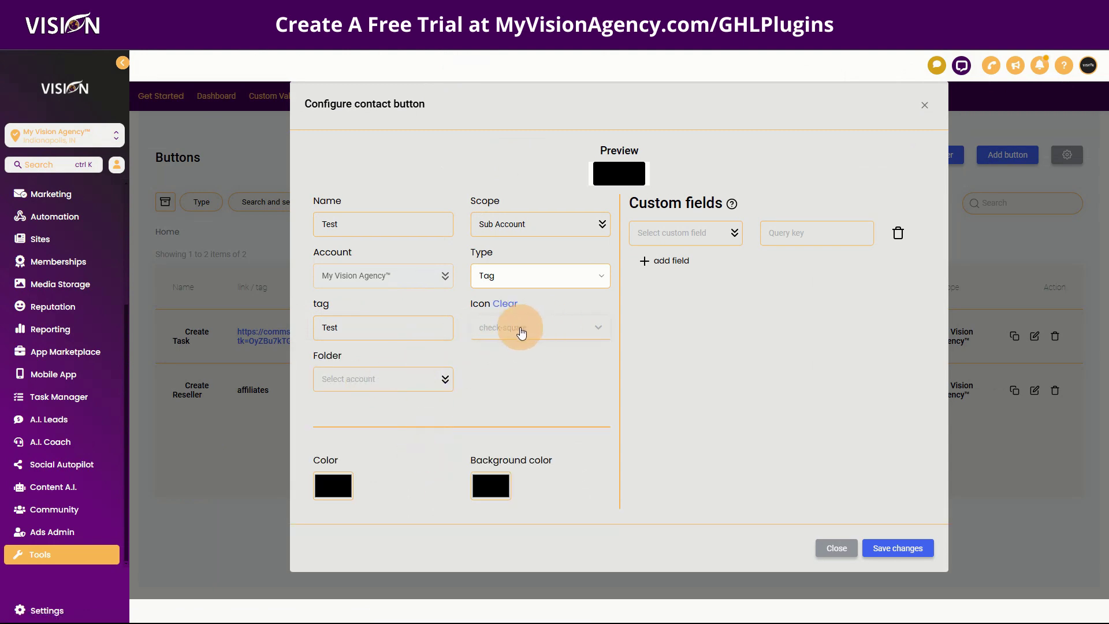
left_click(358, 381)
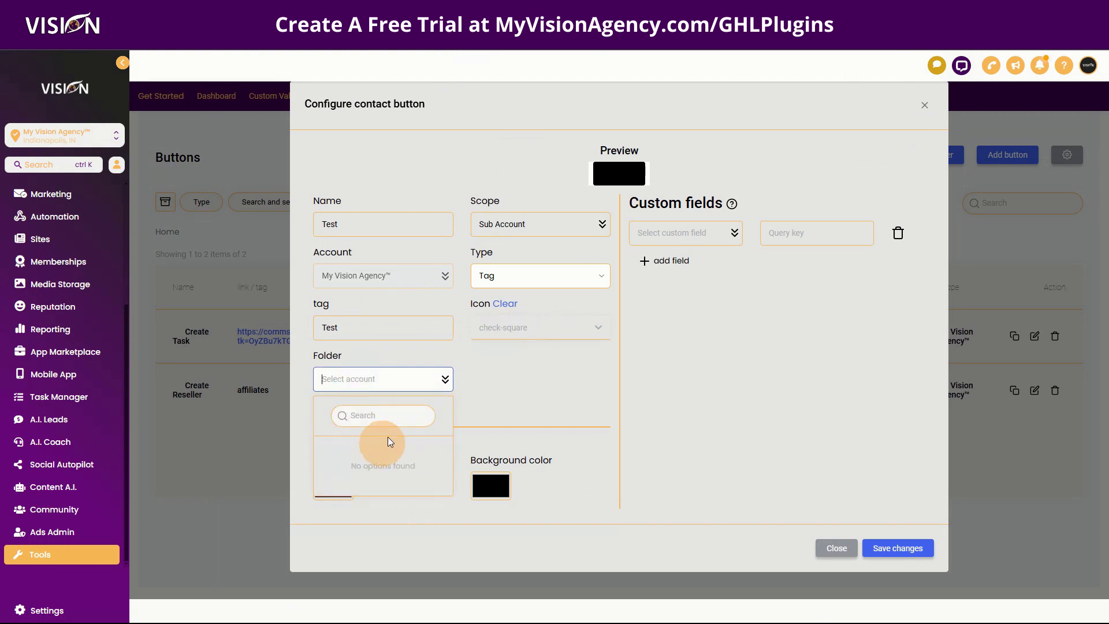
left_click(514, 355)
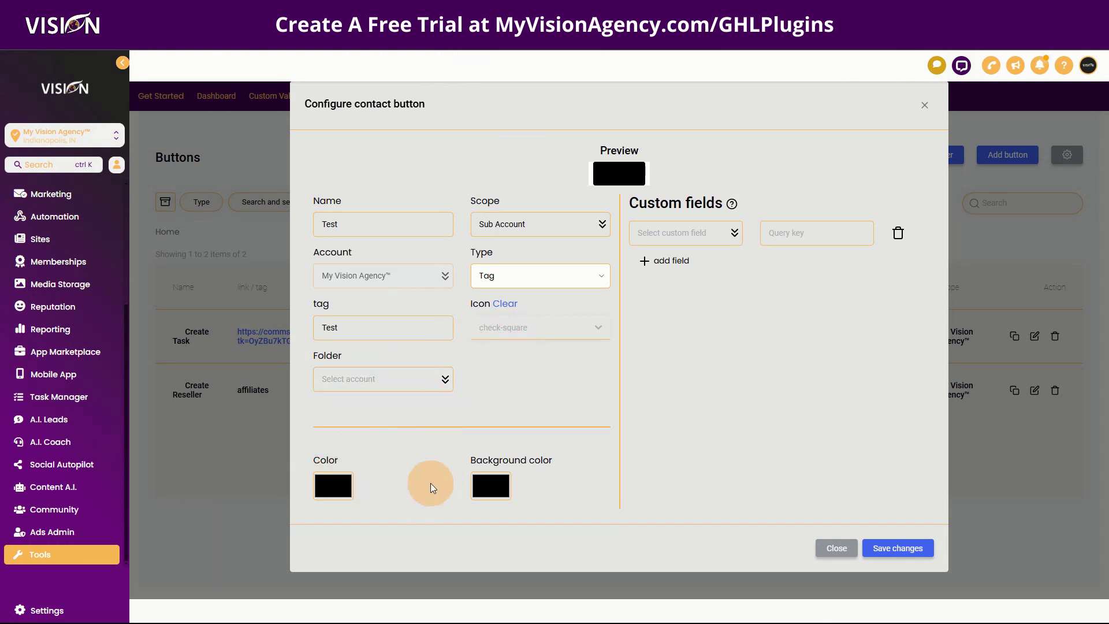
Step: Set the button text colour to red and the background to bright green
left_click(337, 488)
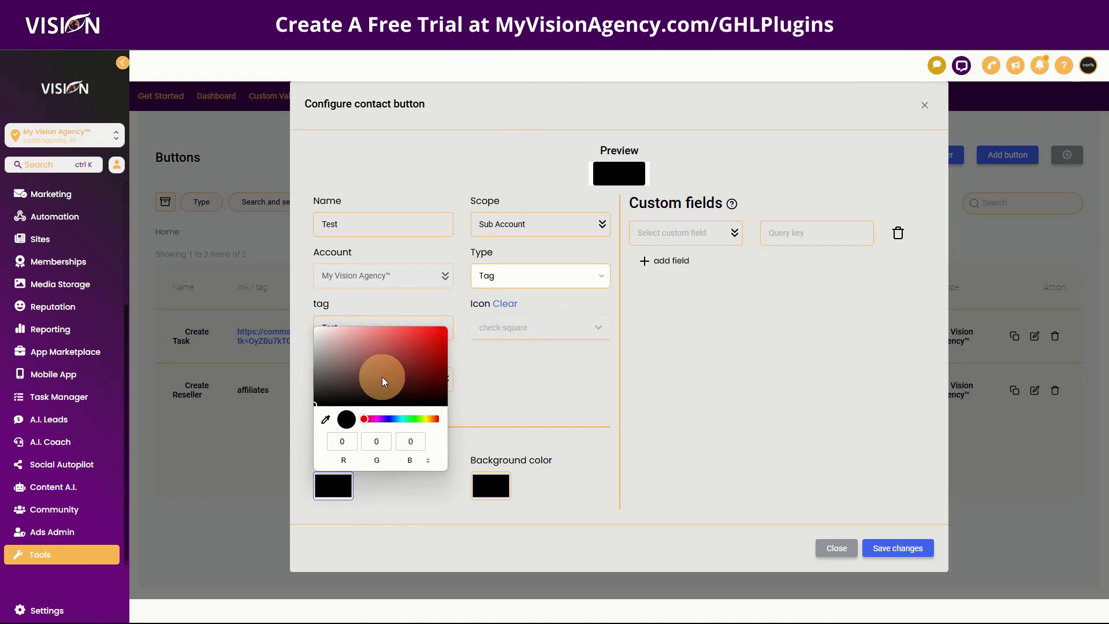
left_click_drag(385, 373, 466, 321)
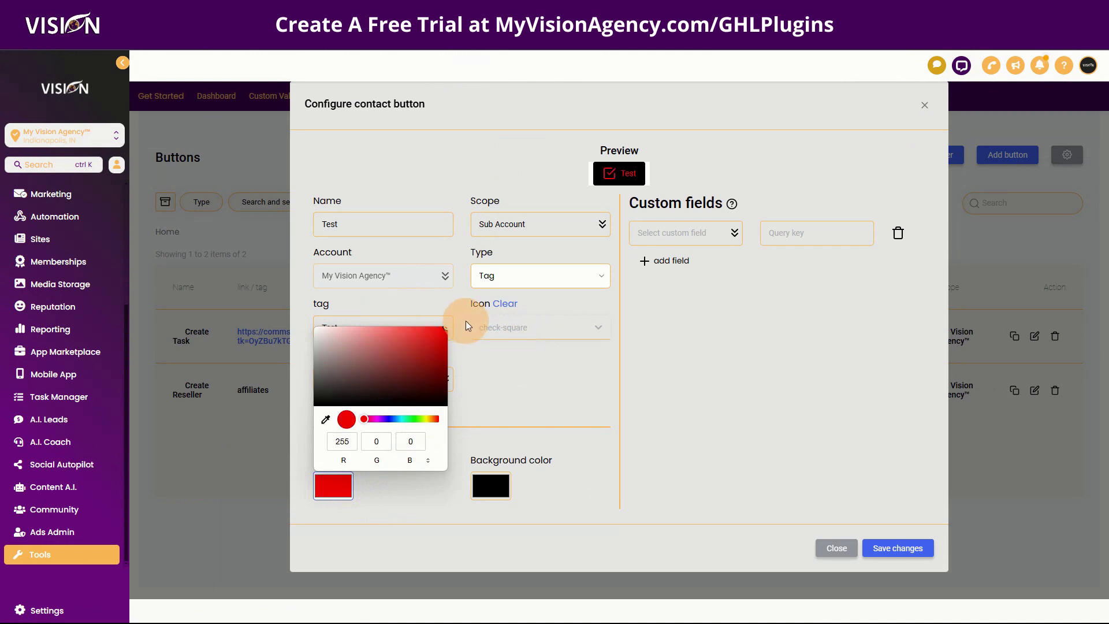
left_click(487, 485)
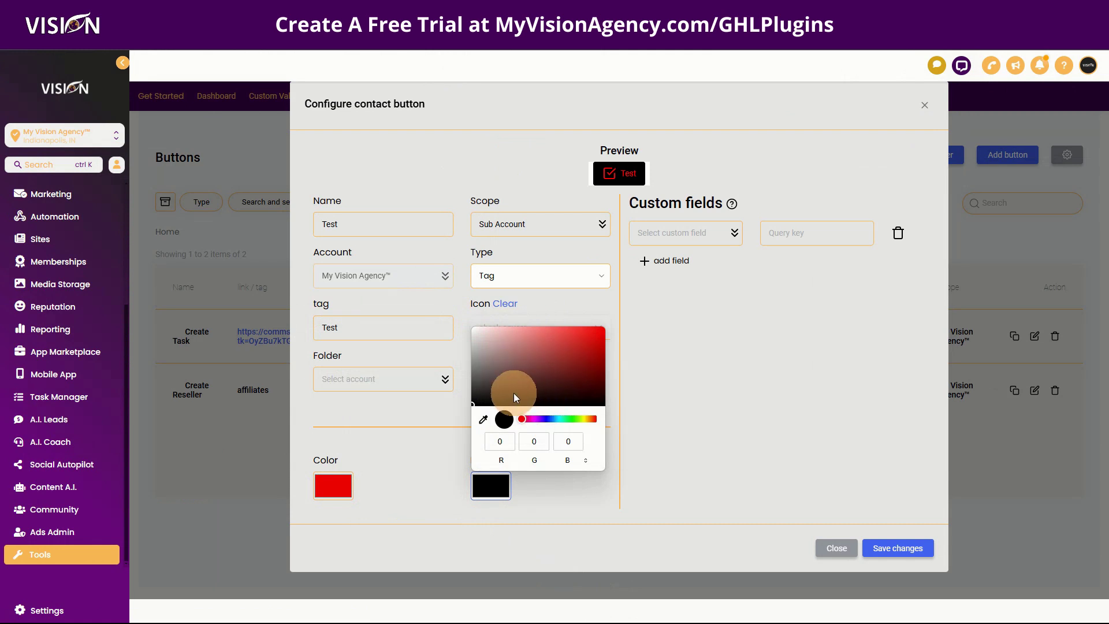
left_click(485, 385)
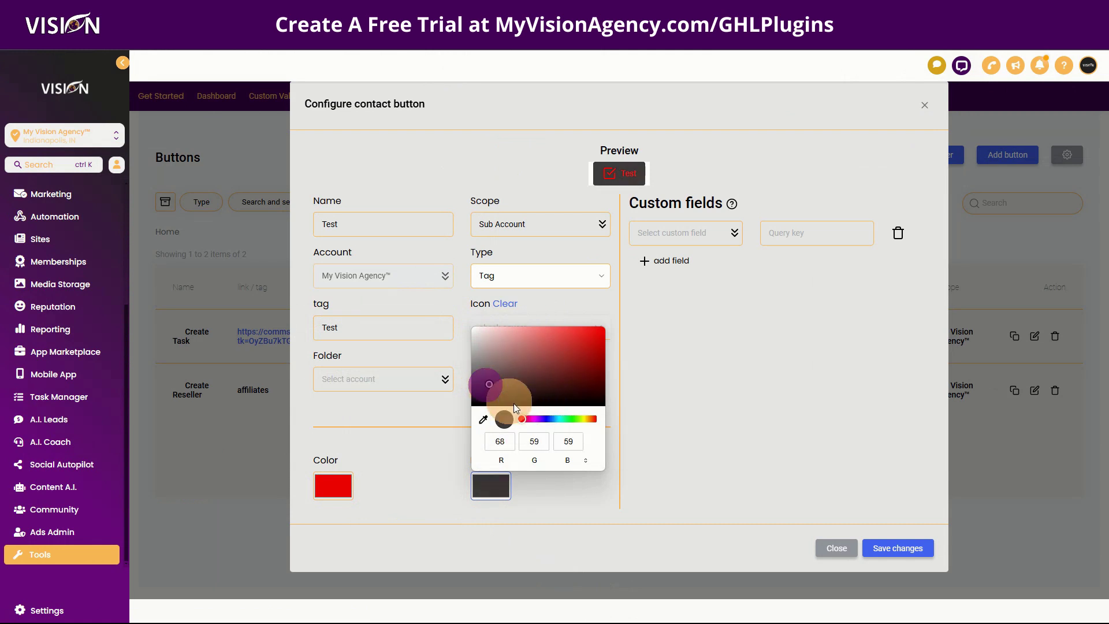
left_click_drag(574, 418, 568, 418)
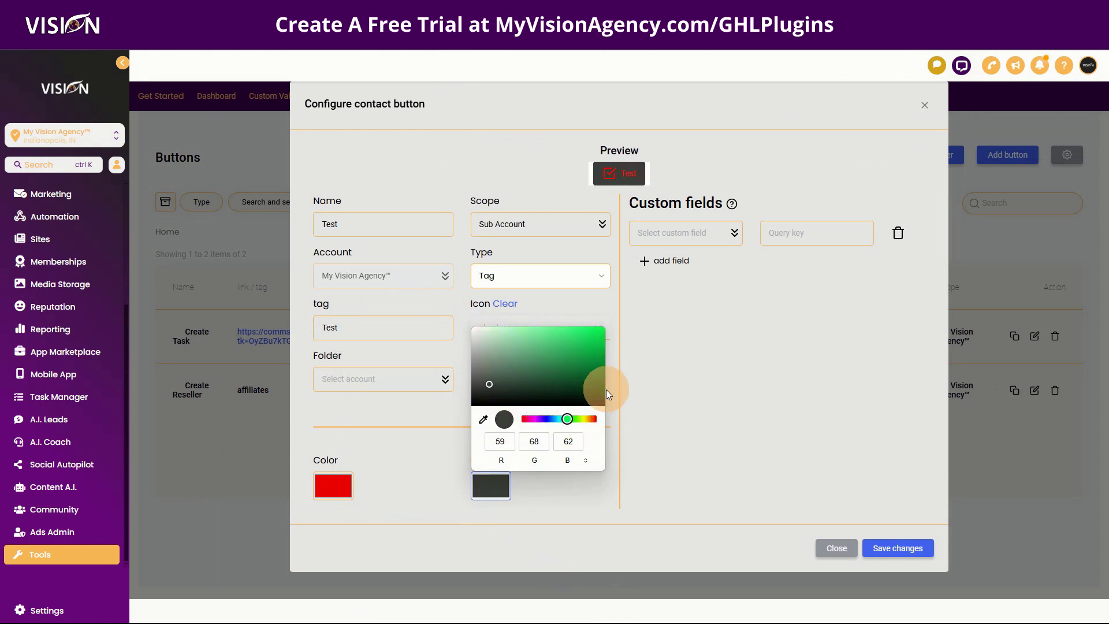
left_click_drag(536, 360, 590, 331)
Step: Close the background colour picker
left_click(647, 378)
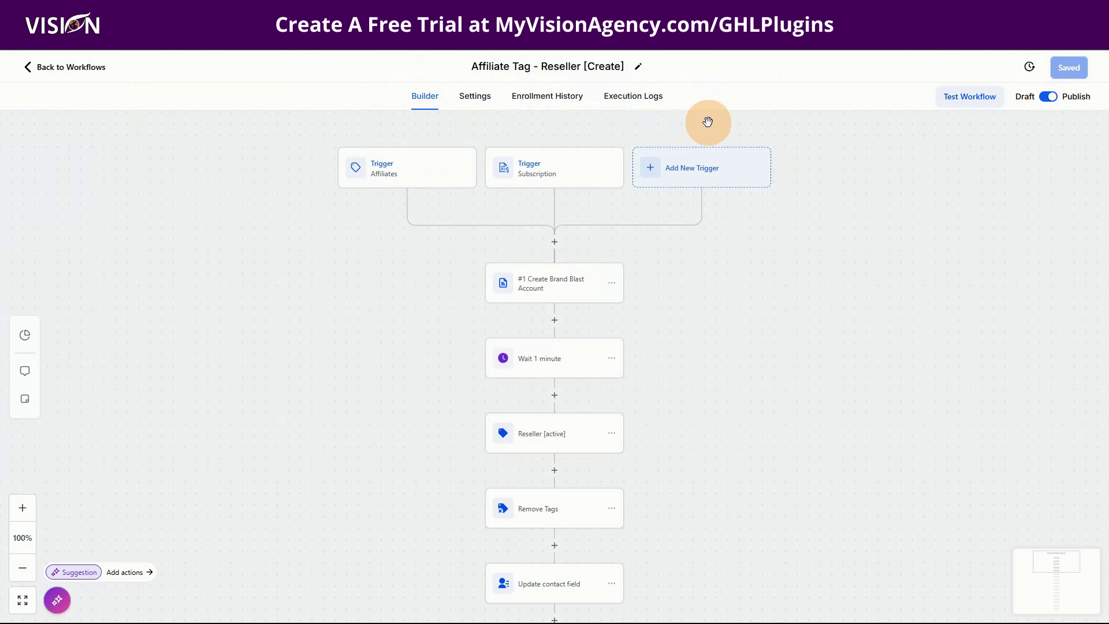
Step: Inspect the Affiliates contact tag trigger settings in the workflow
left_click(379, 165)
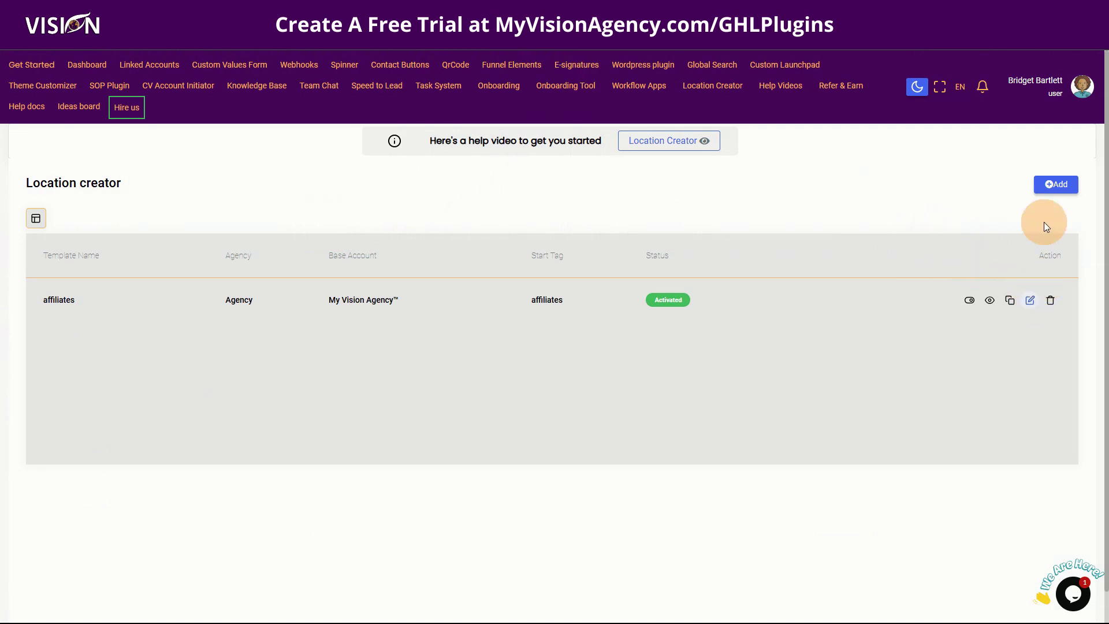
Step: Open the affiliates location template in Location Creator for editing
left_click(1042, 186)
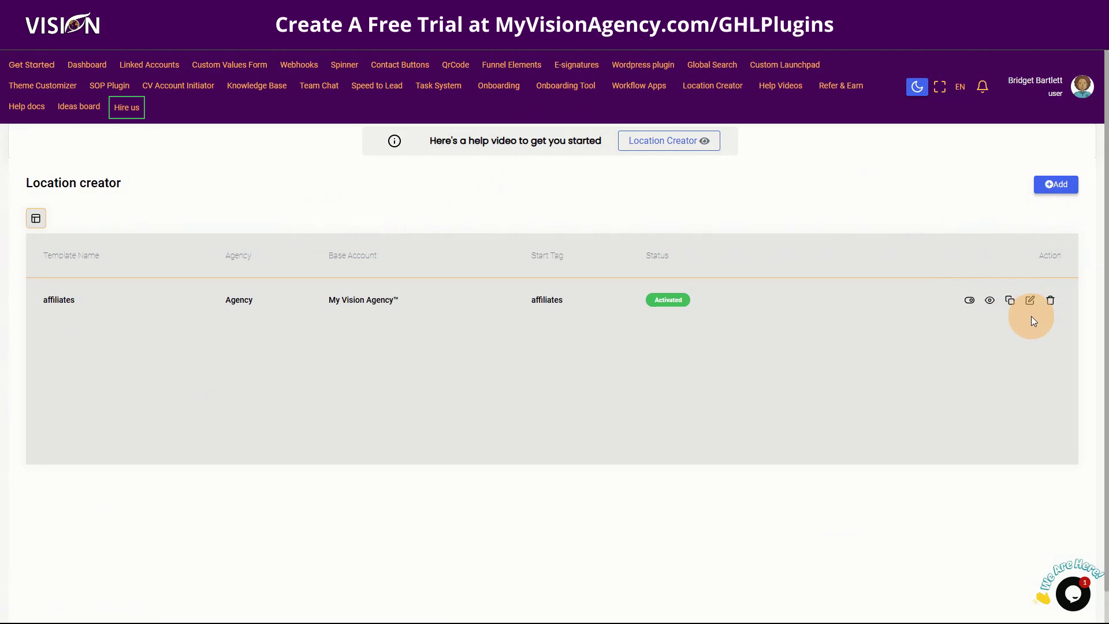
left_click(1030, 300)
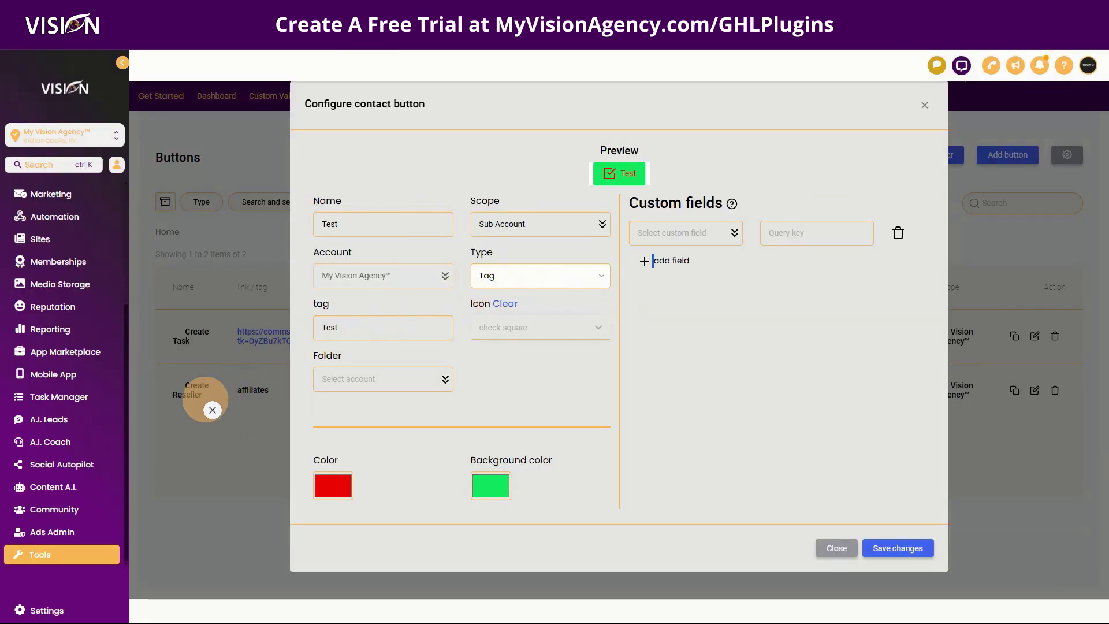
left_click(192, 420)
left_click(253, 391)
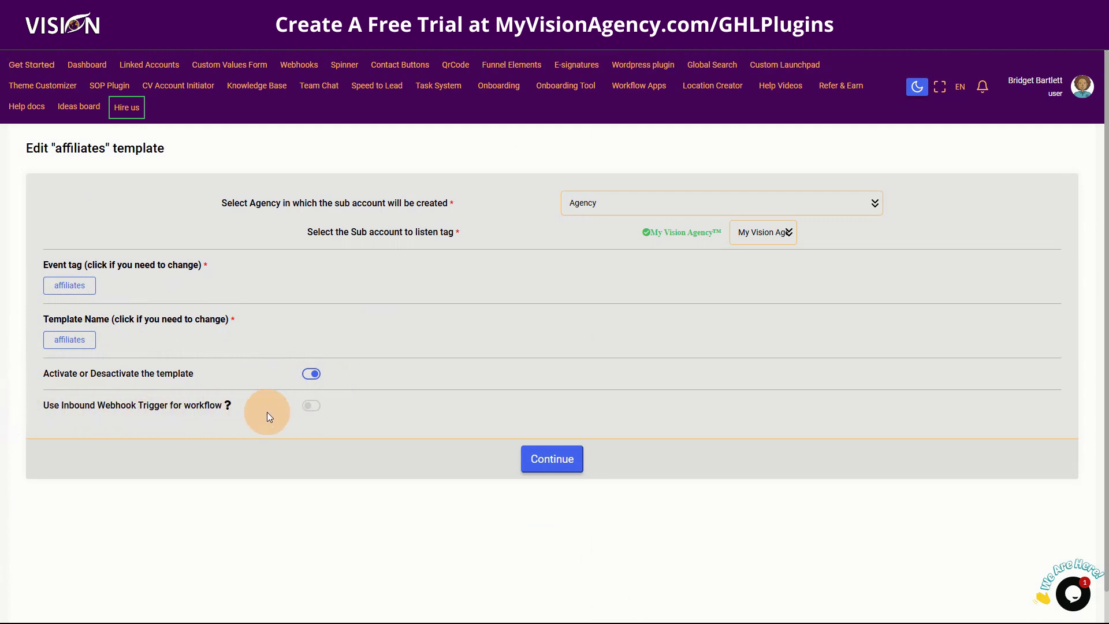
Step: Check which contact field fills Account Name, then advance to Step 2 owner details
left_click(552, 462)
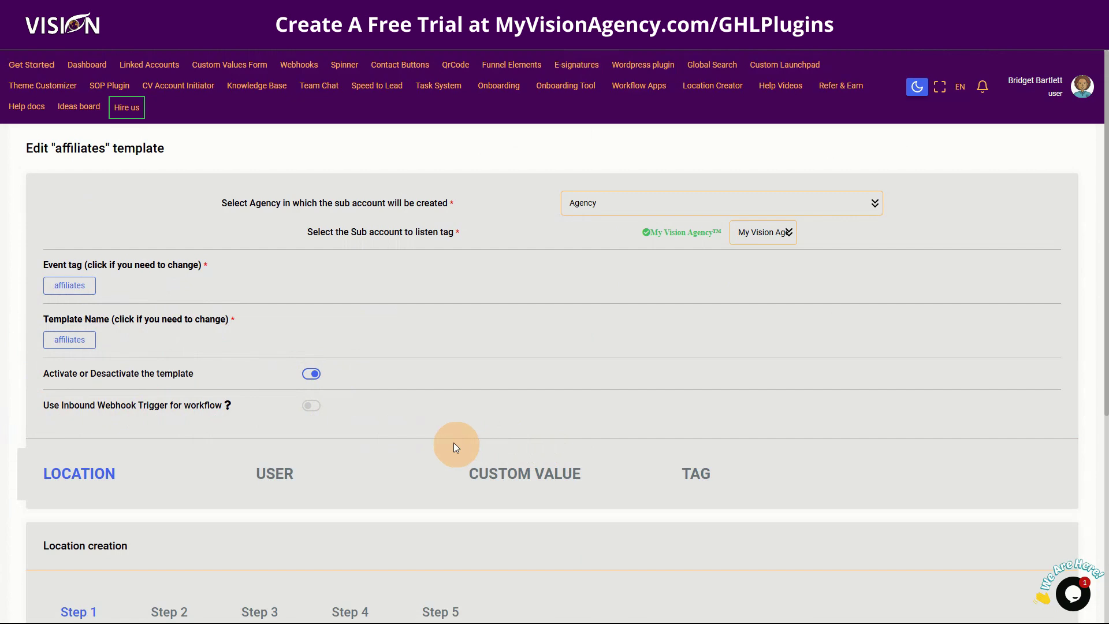
scroll(445, 443, "down", 5)
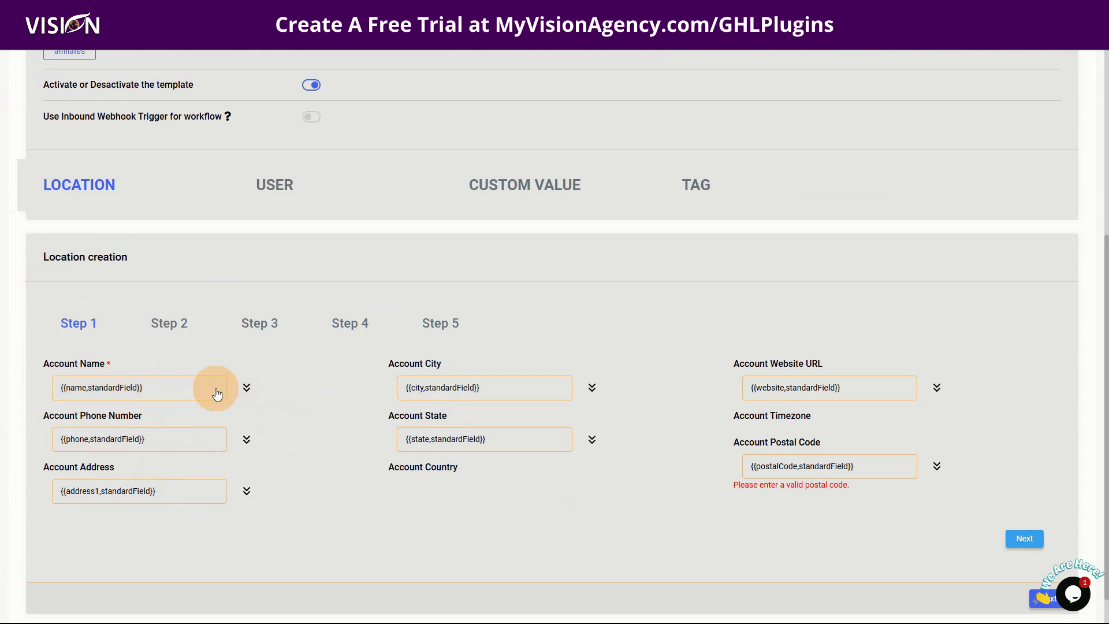
left_click(246, 388)
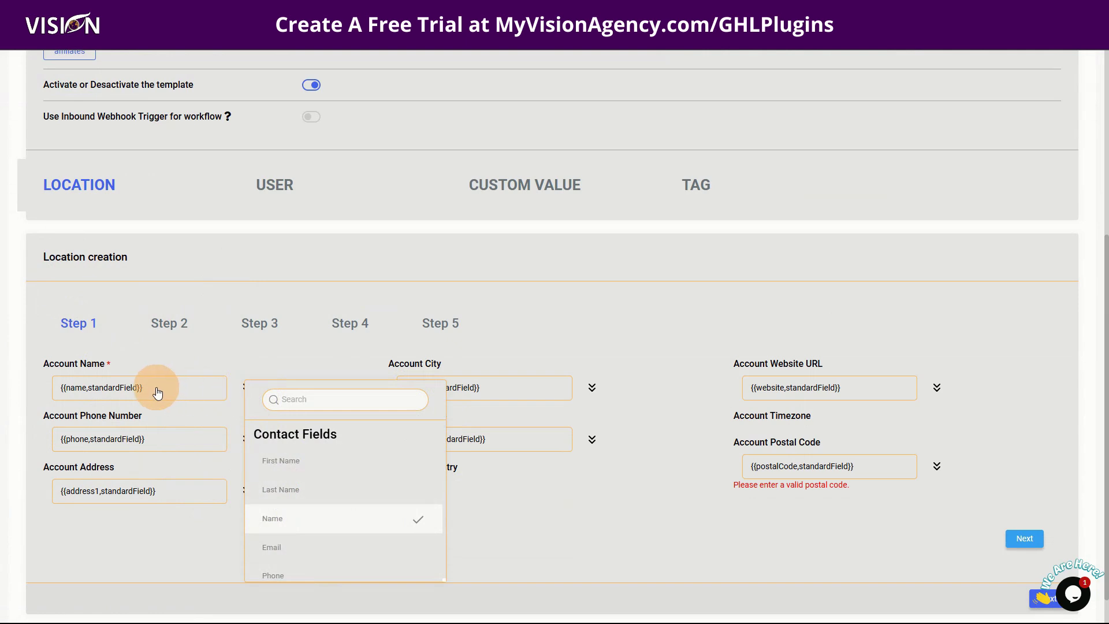
left_click(170, 358)
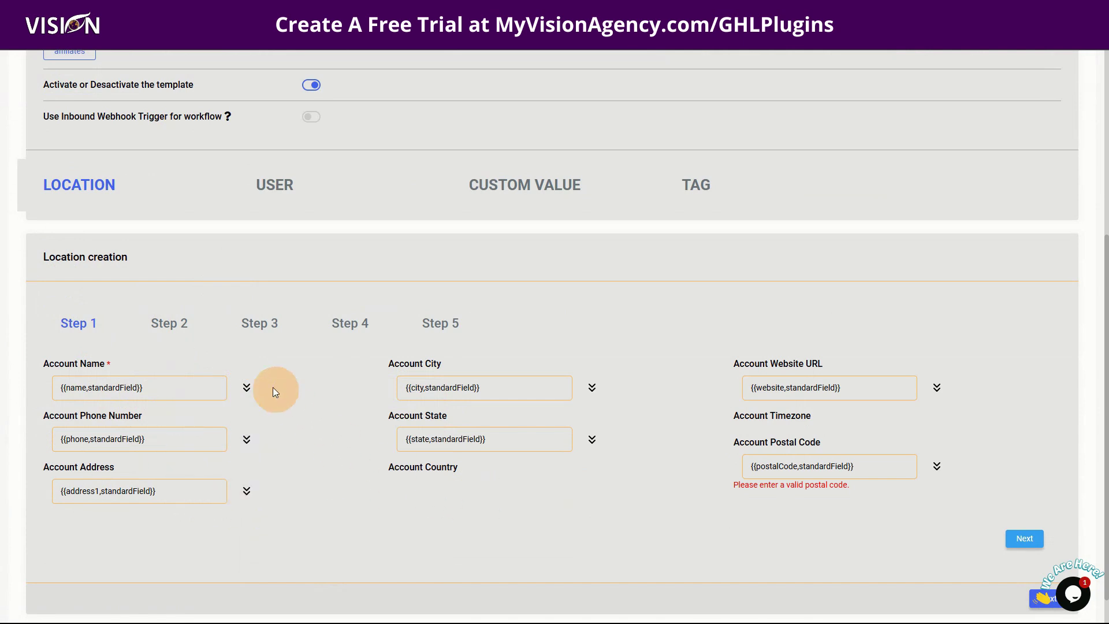
left_click(1036, 544)
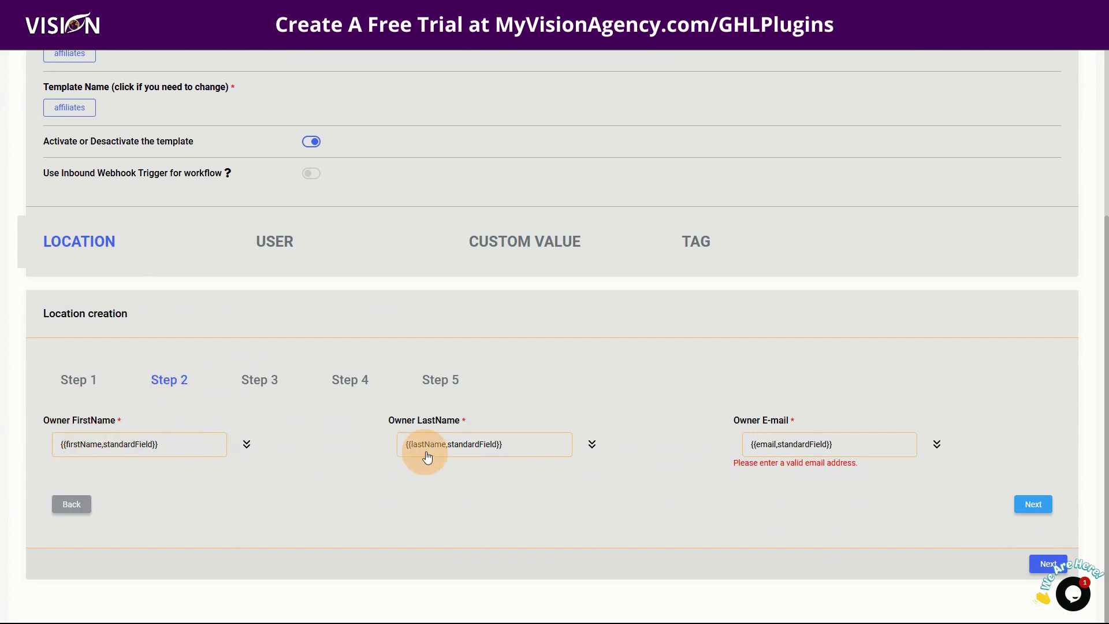
Step: Check the Owner LastName contact-field mapping and advance to Step 3's duplicate-contact and timezone options
left_click(592, 446)
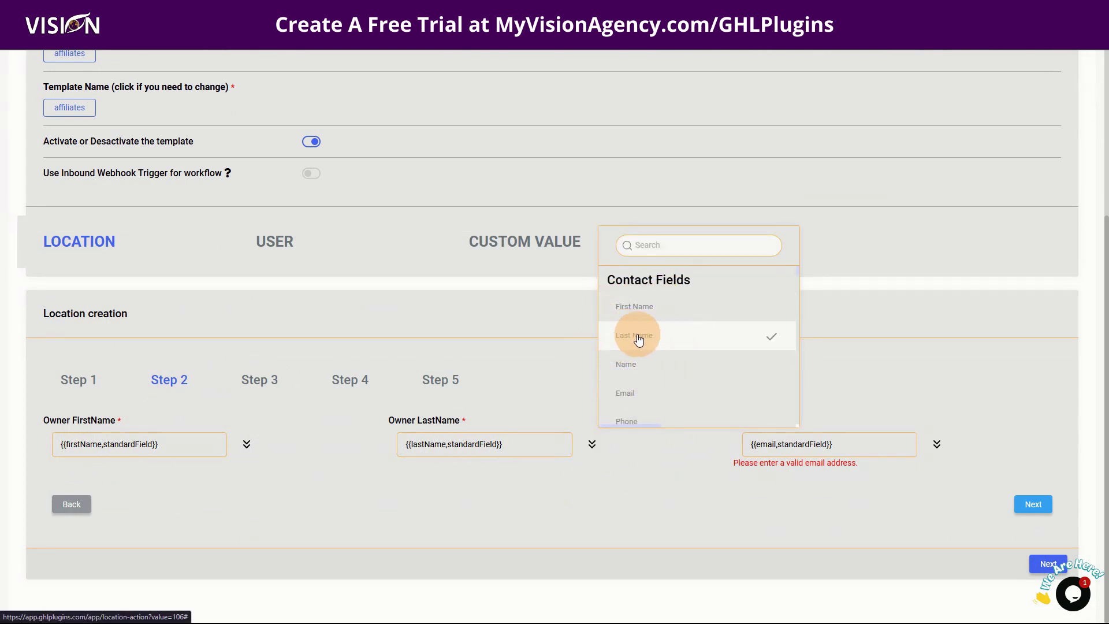
left_click(615, 517)
left_click(1031, 505)
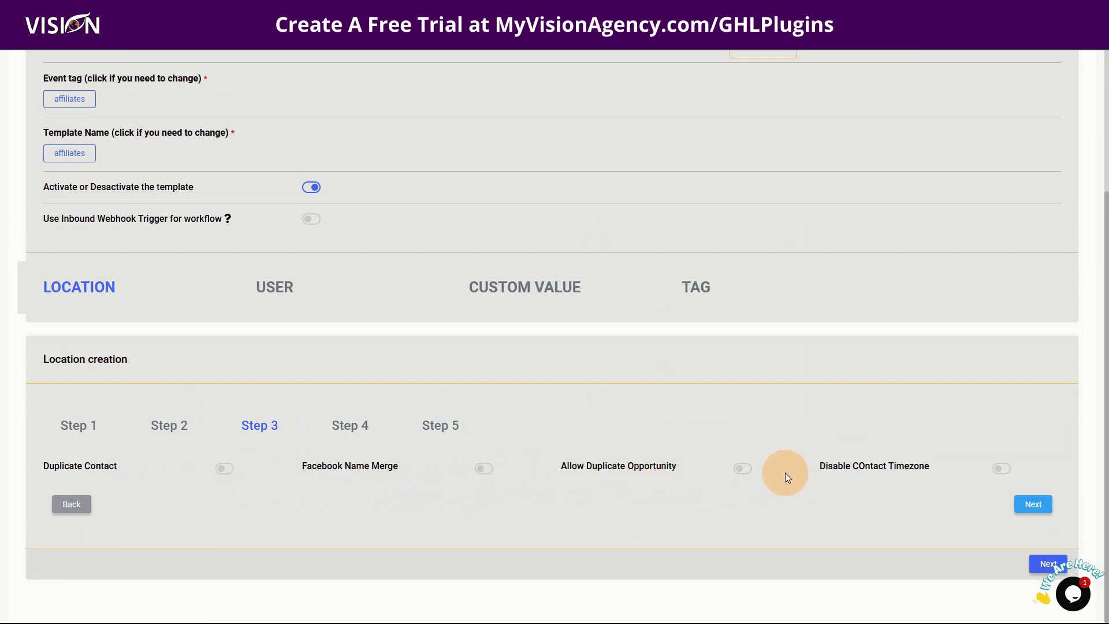
Step: Pass the social links step to reach the Visionary Reseller System snapshot step, closing the support chat
left_click(1032, 514)
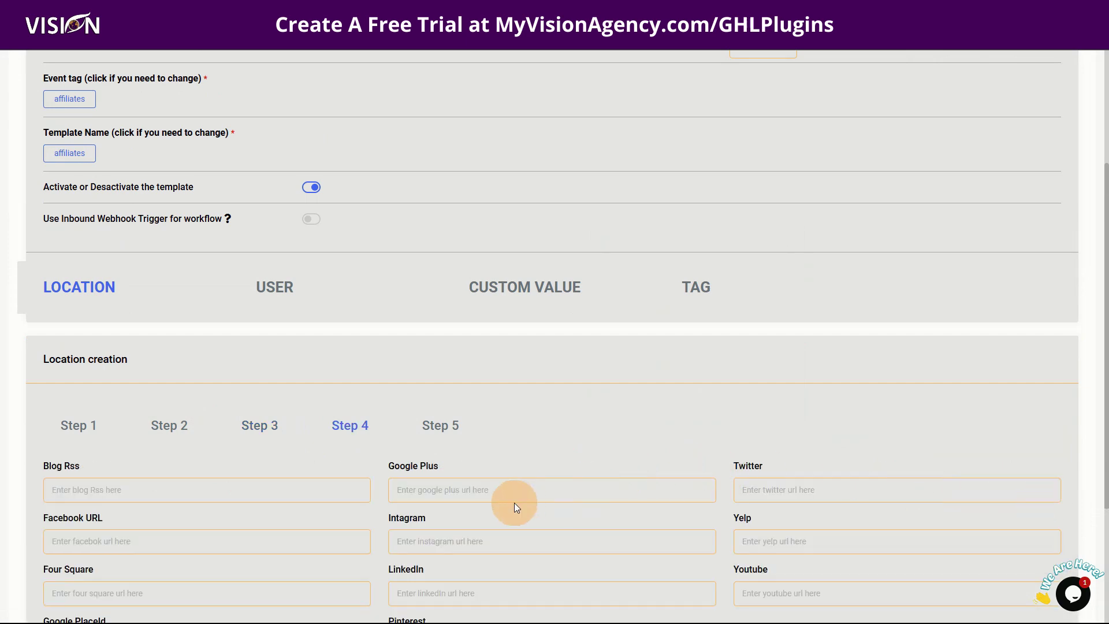
scroll(508, 507, "down", 3)
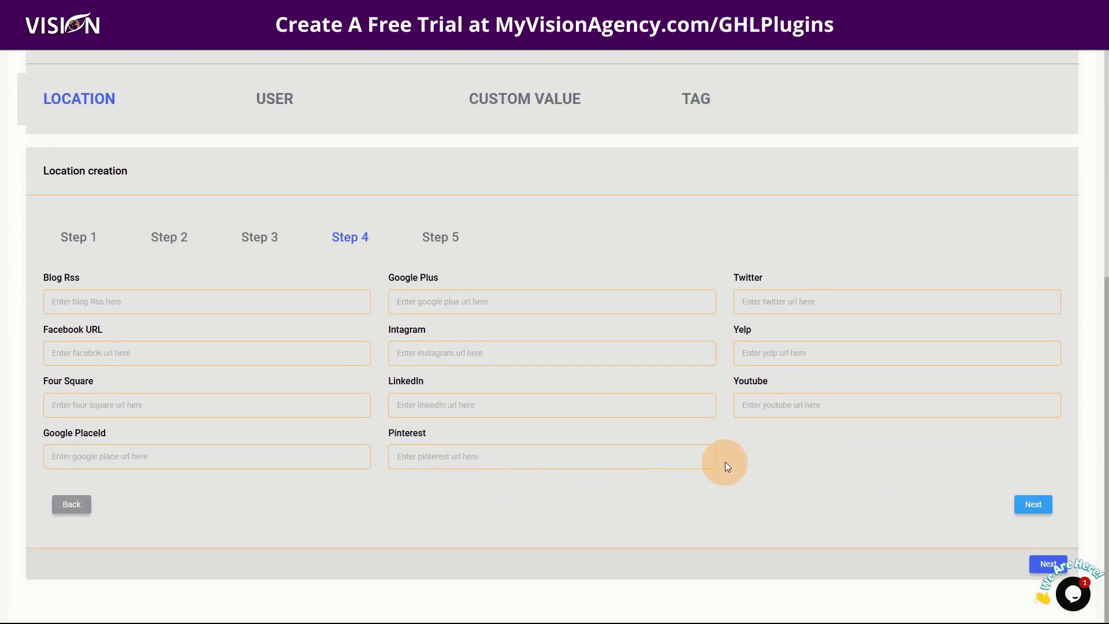
left_click(1032, 503)
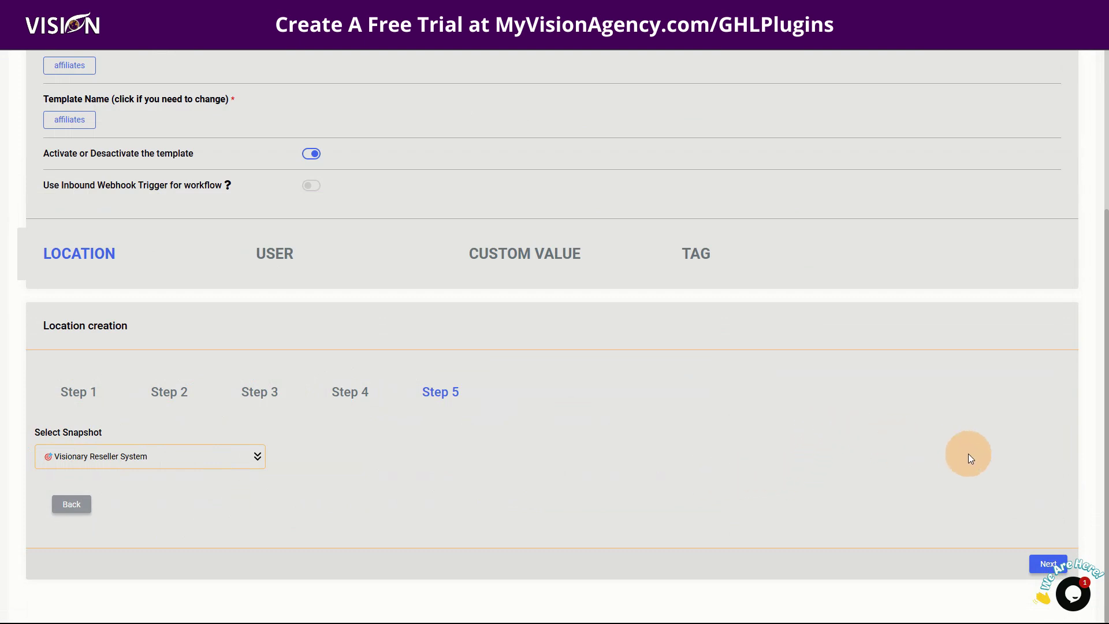
left_click(1034, 559)
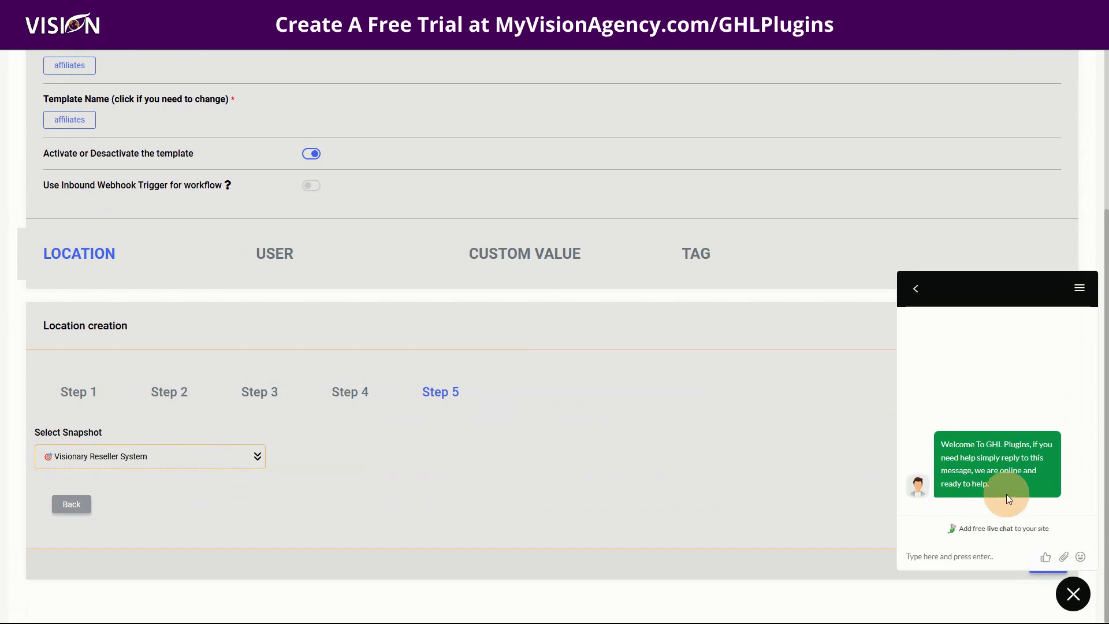
left_click(1072, 595)
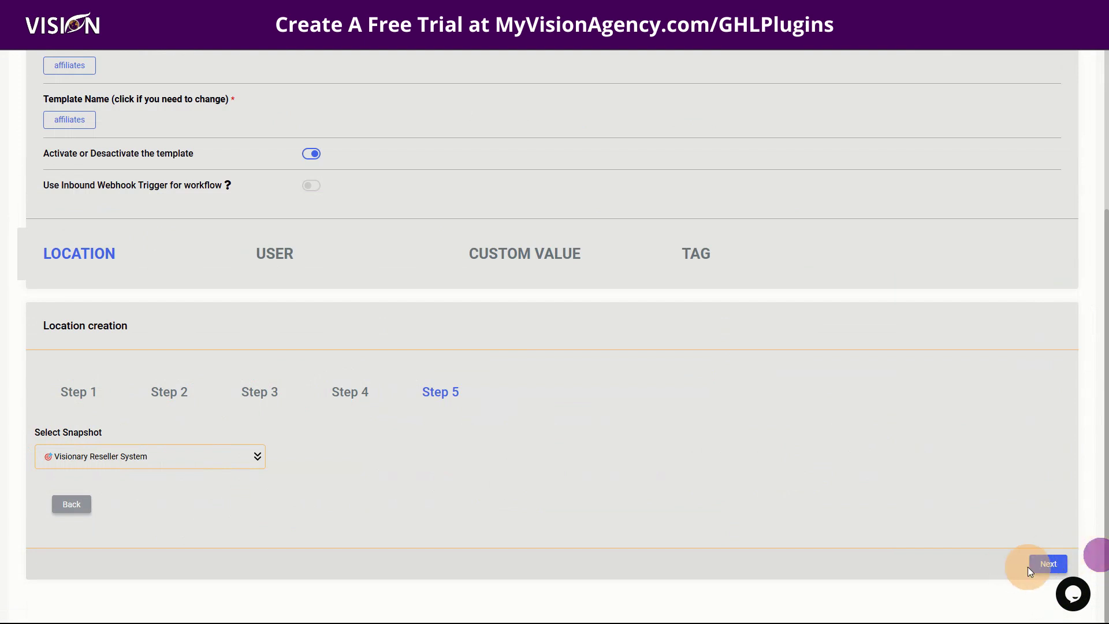
Step: Open the template's admin user for editing, leaving its existing password unchanged
left_click(1046, 563)
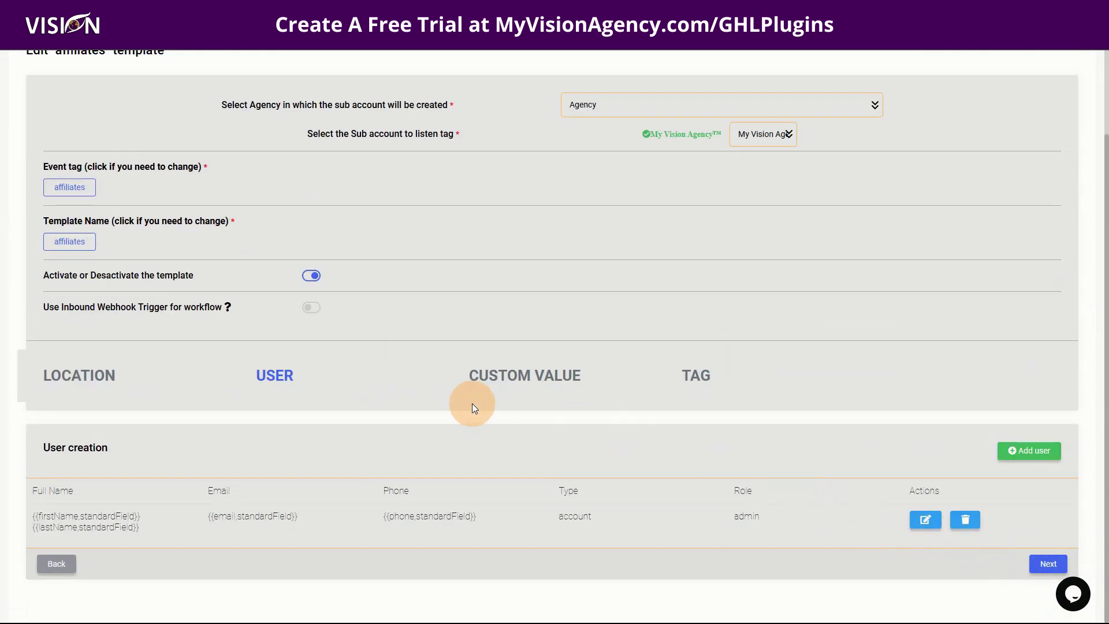
left_click(925, 519)
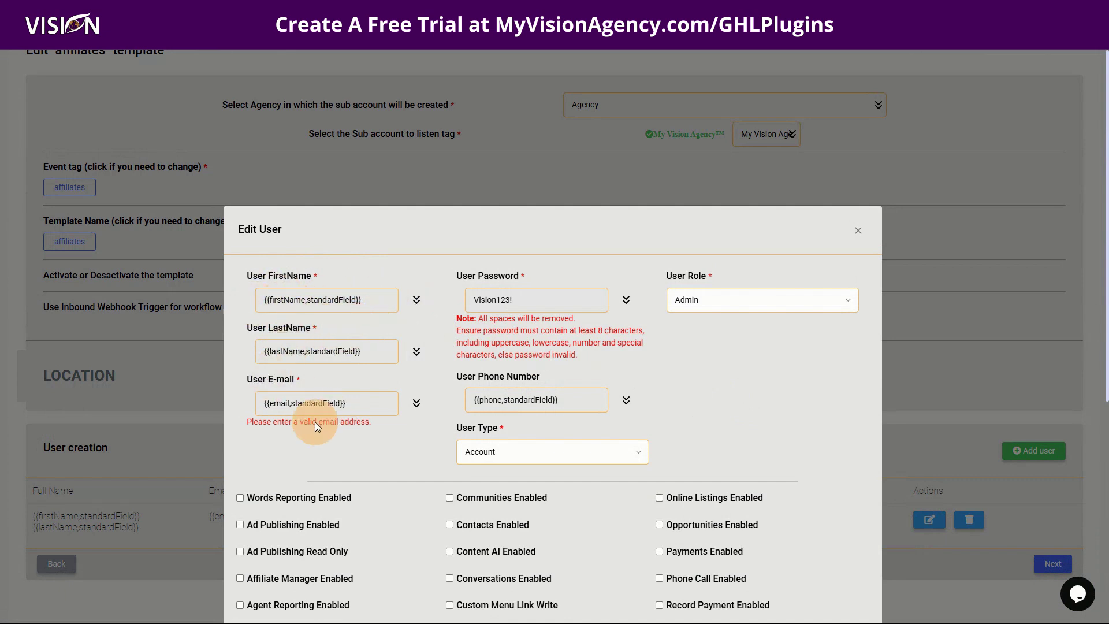
left_click(518, 305)
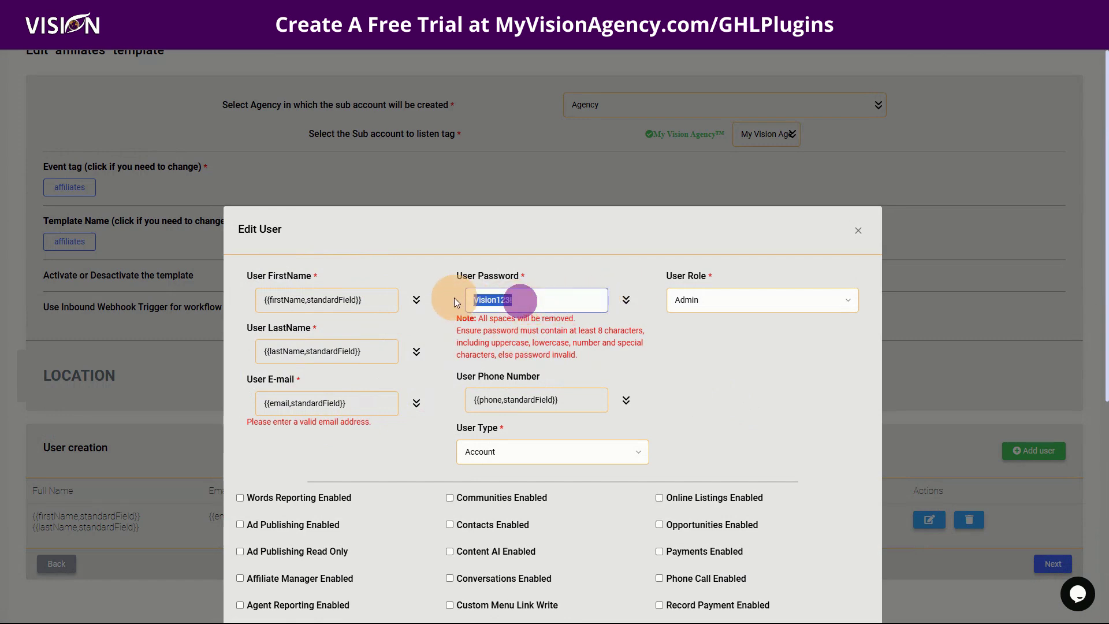
left_click(574, 247)
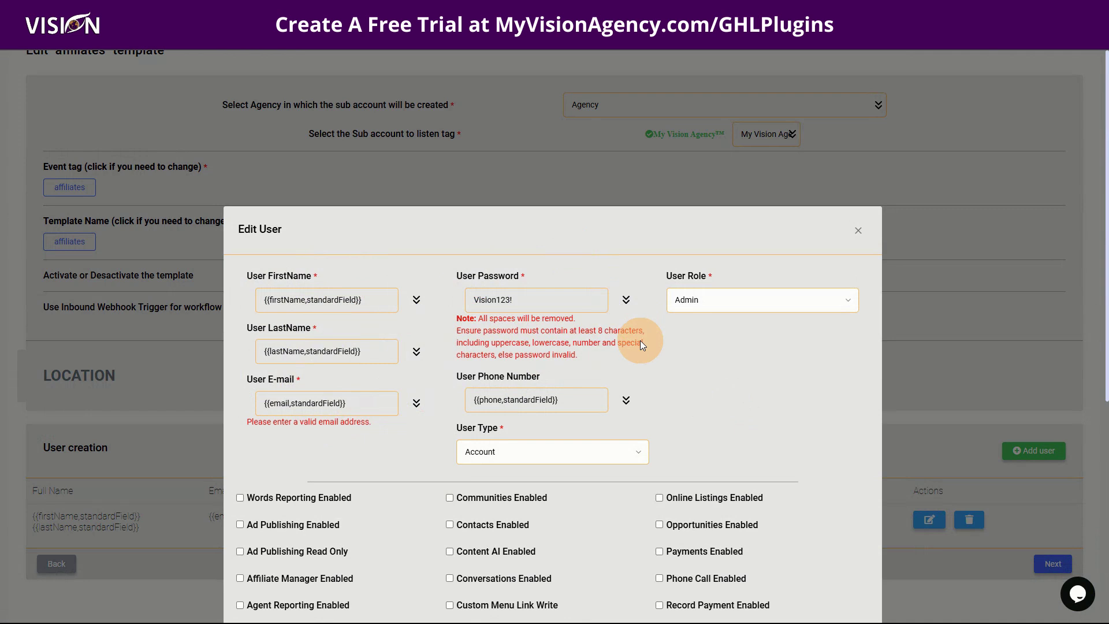
scroll(639, 340, "down", 1)
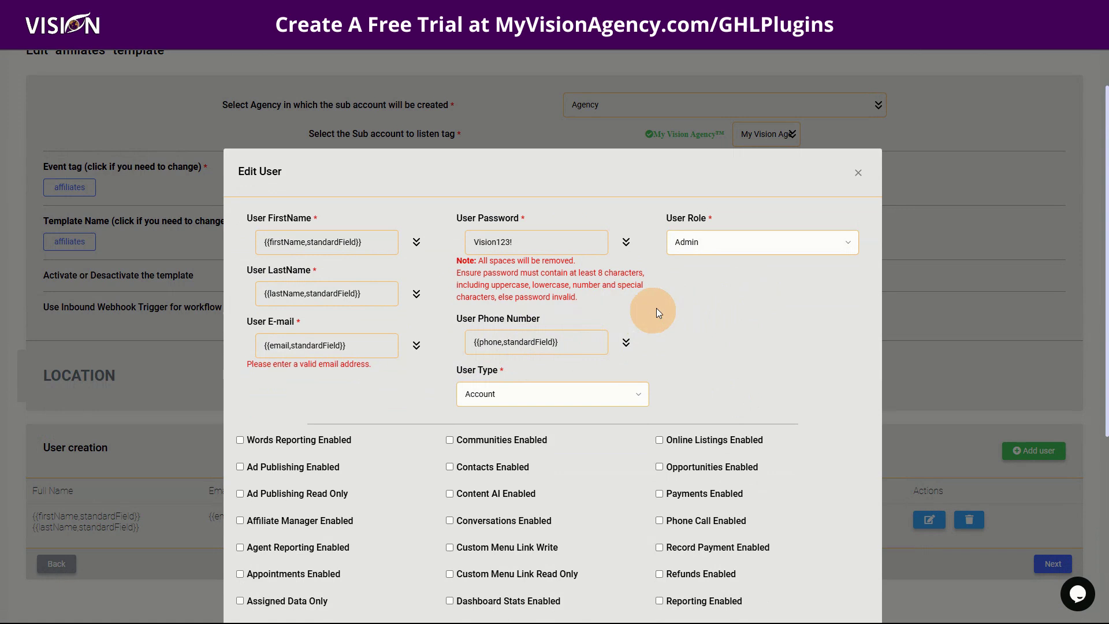
Step: Keep user role Admin and user type Account, then close the editor without changes
left_click(695, 242)
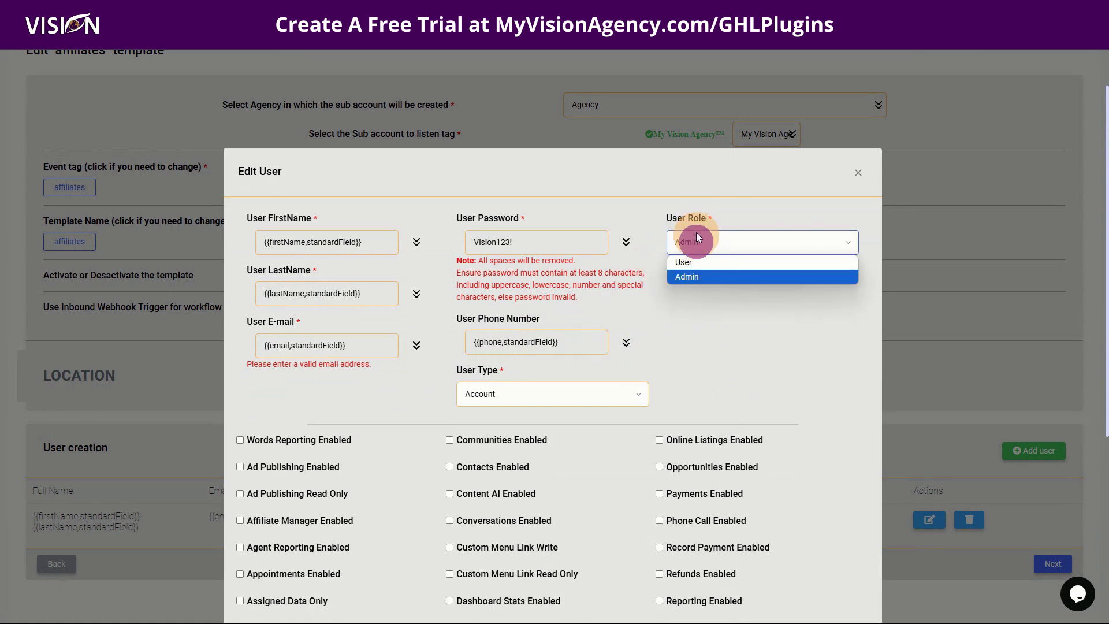
left_click(694, 196)
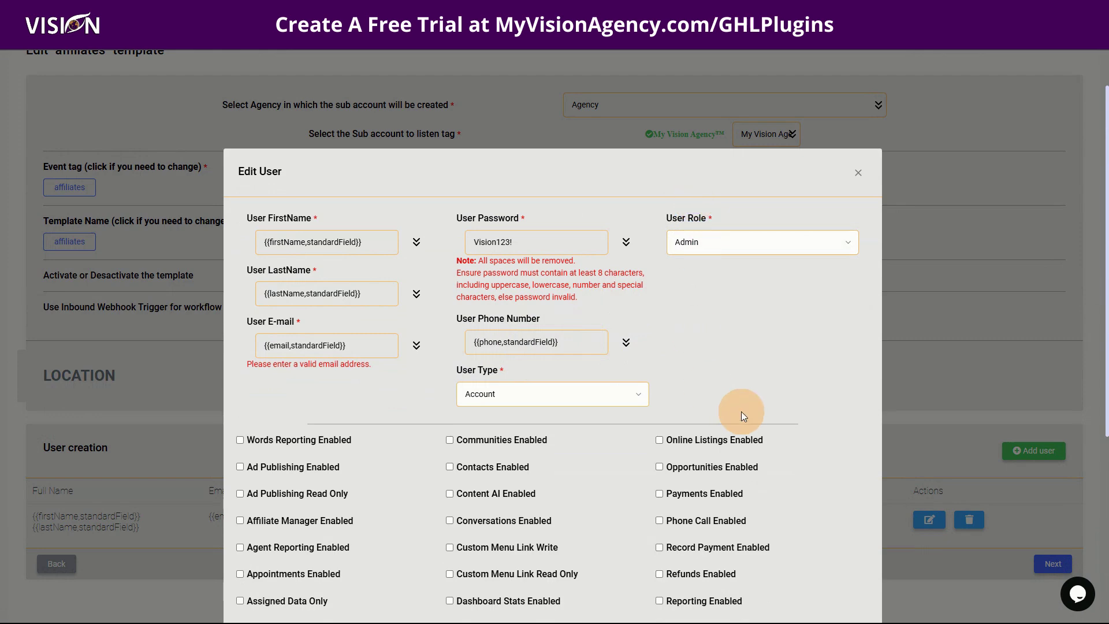
scroll(740, 411, "down", 3)
left_click(570, 214)
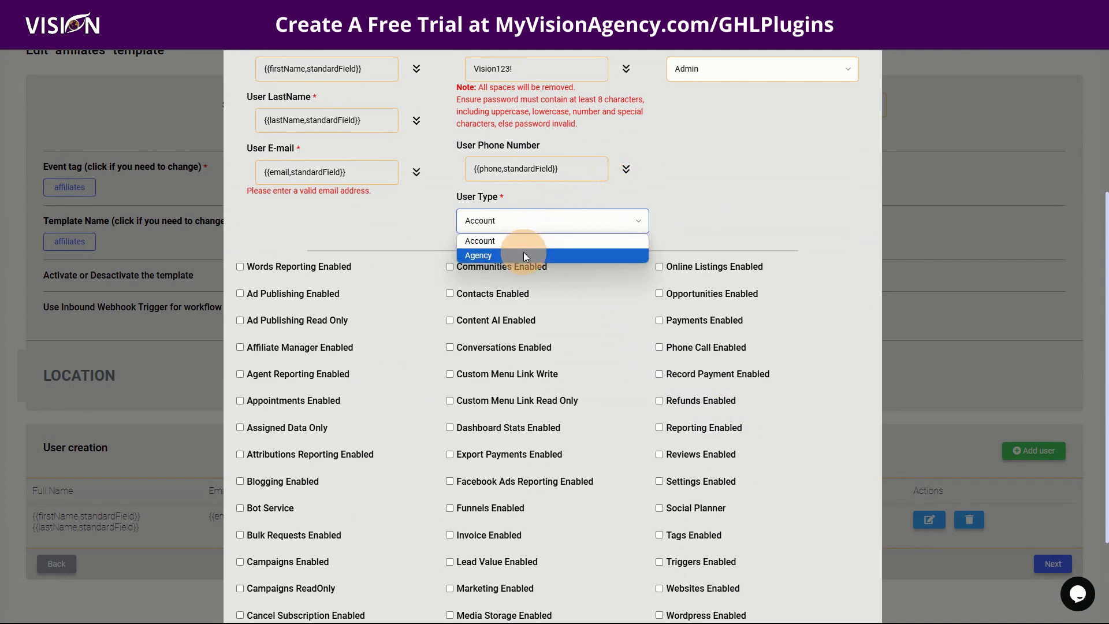
left_click(731, 192)
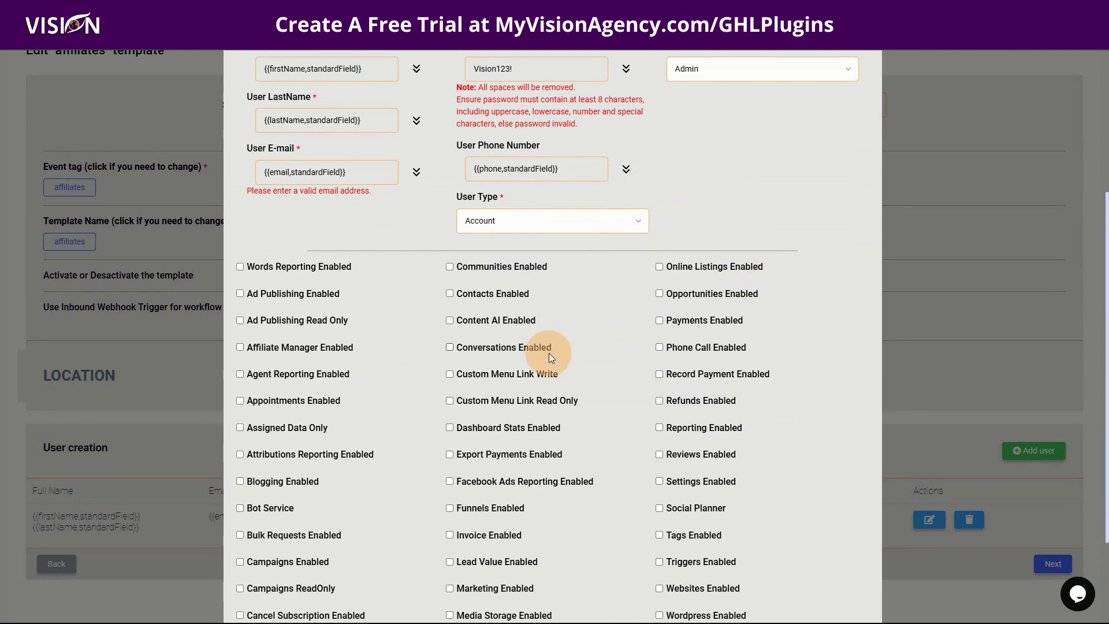
scroll(563, 349, "down", 2)
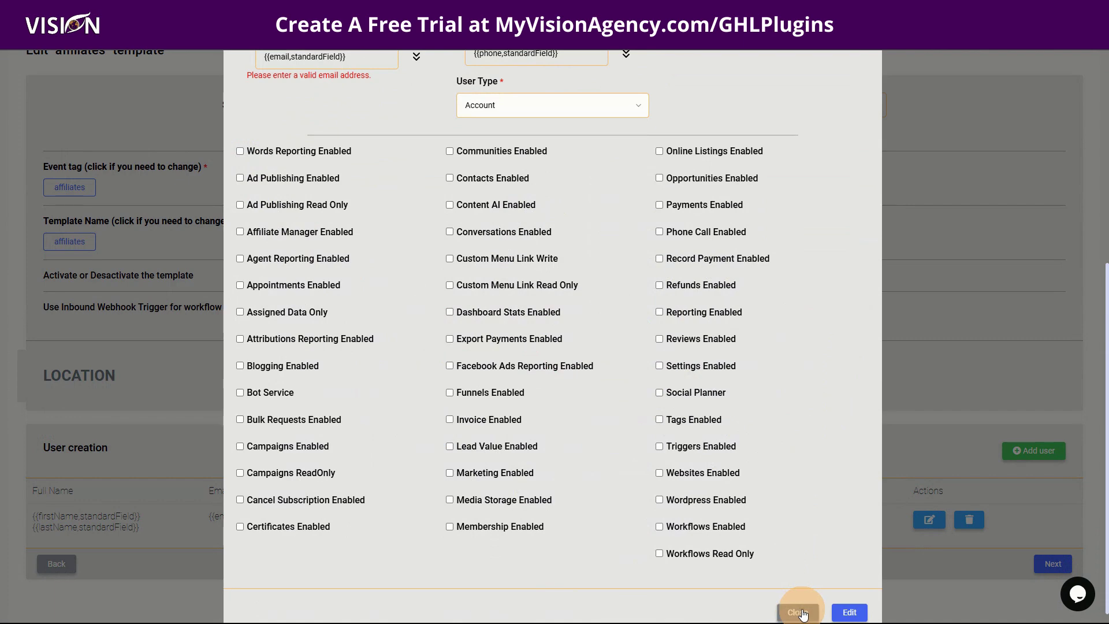
left_click(802, 612)
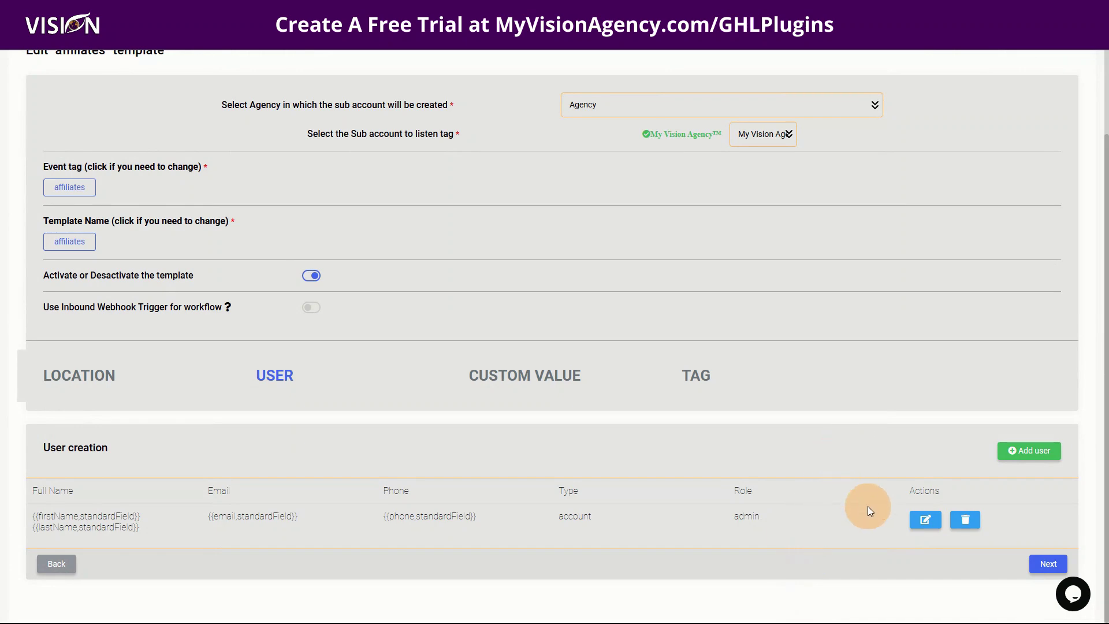
Step: Review the Custom Value step, opening and dismissing the new custom value form
left_click(1039, 565)
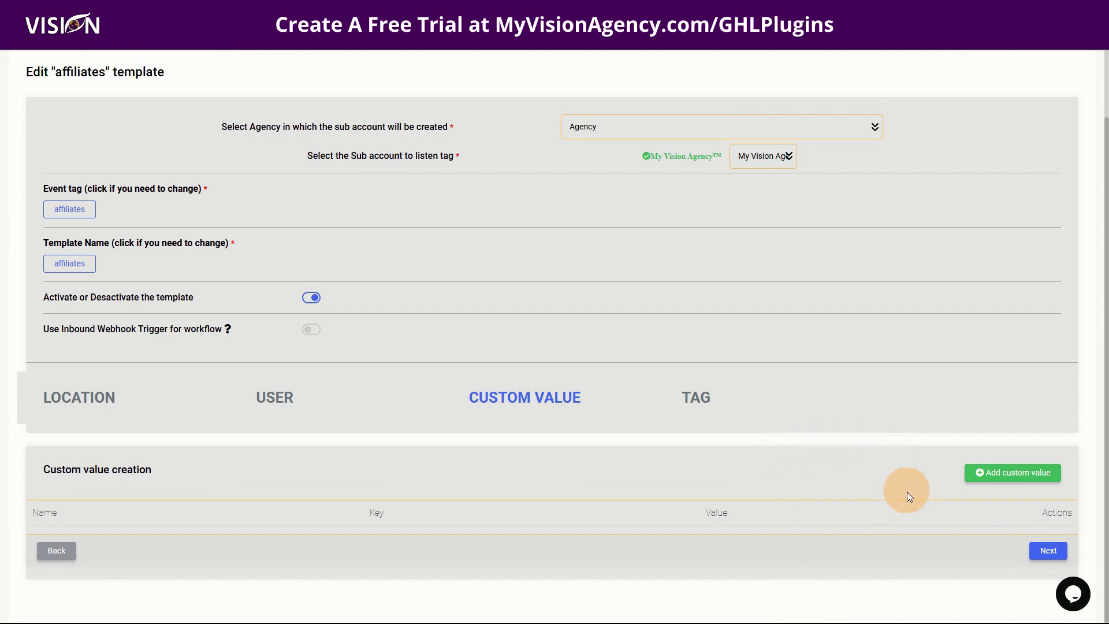
left_click(1048, 552)
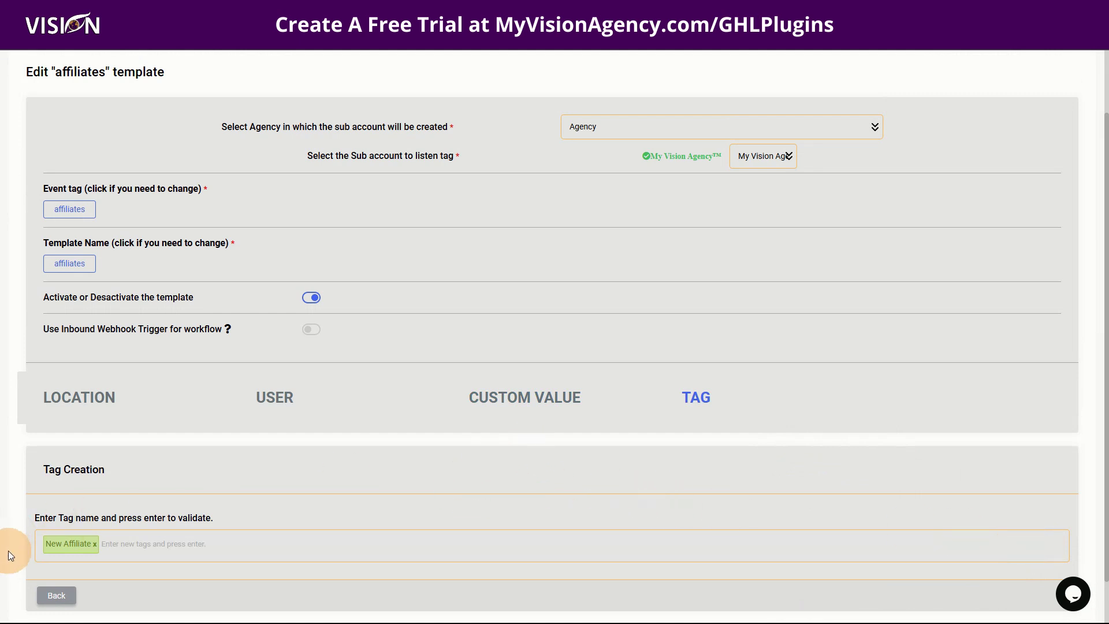
left_click(51, 590)
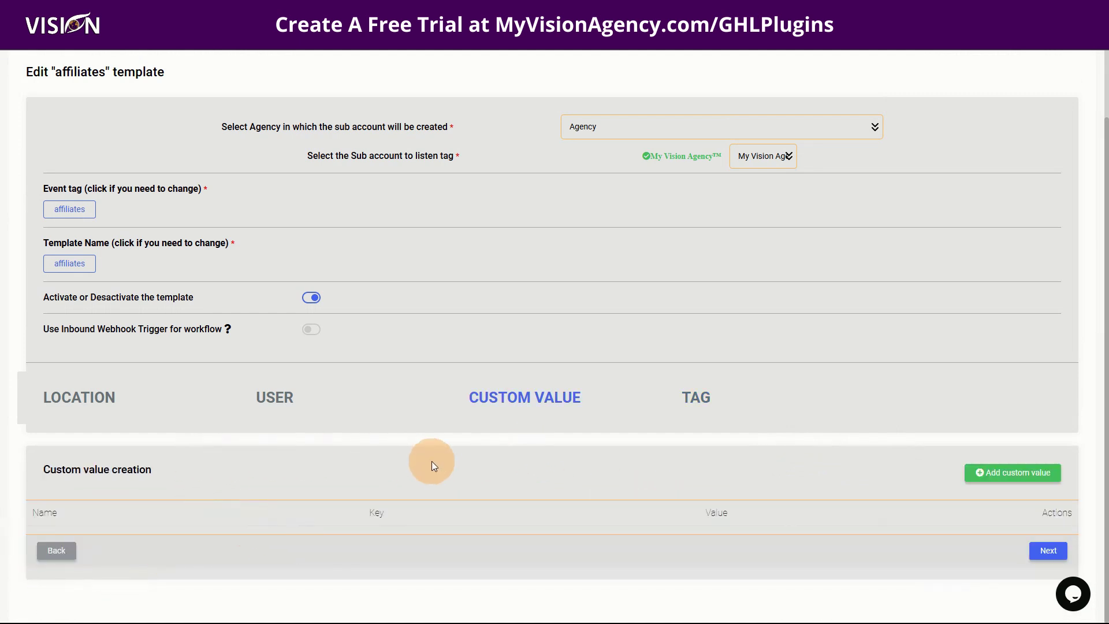
left_click(1014, 472)
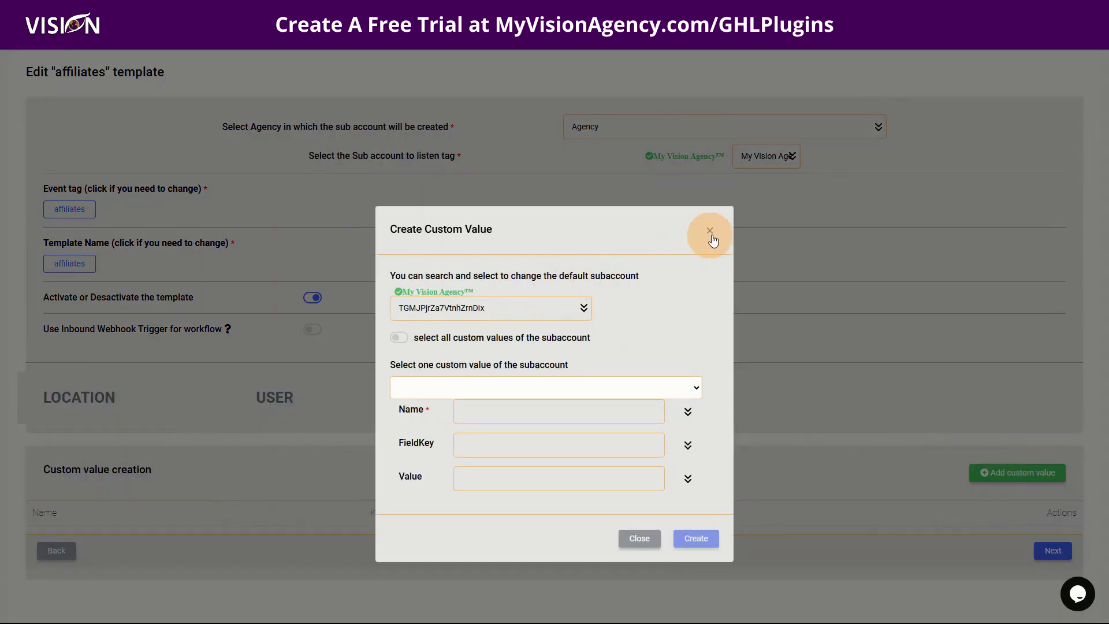
left_click(710, 229)
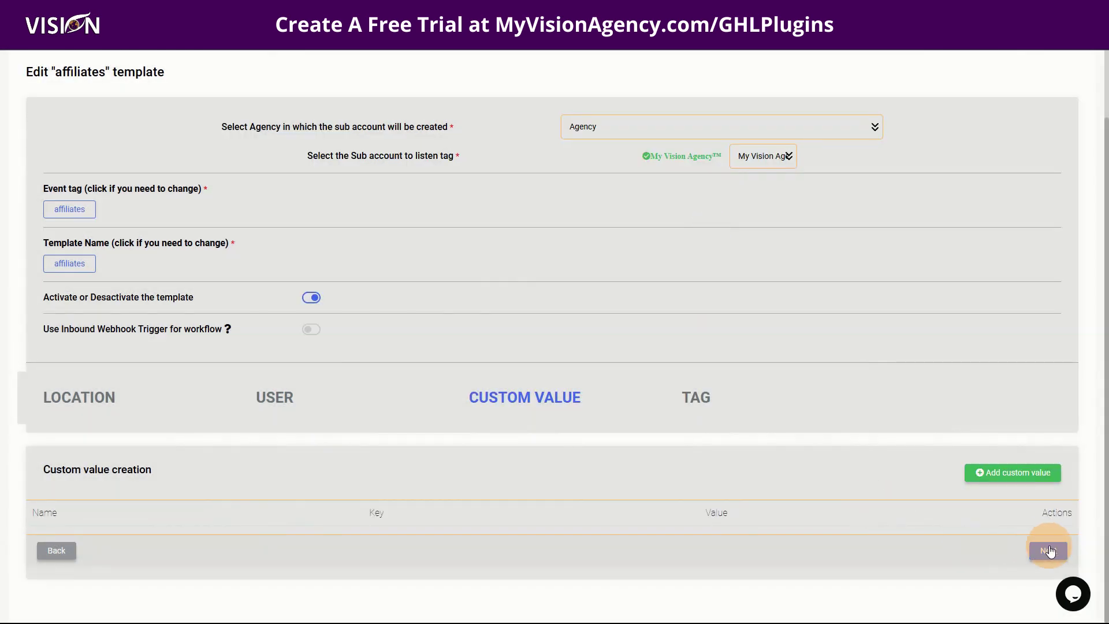
Step: Advance the affiliates template to the Tag step and scroll back to its top
left_click(1048, 550)
scroll(438, 501, "down", 1)
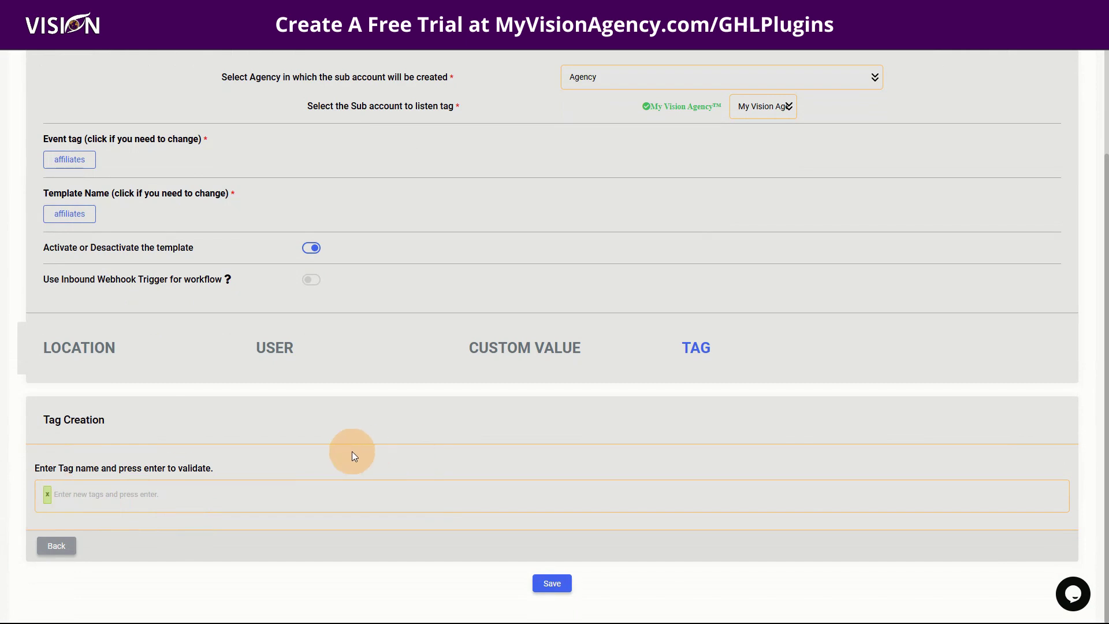
scroll(351, 455, "up", 2)
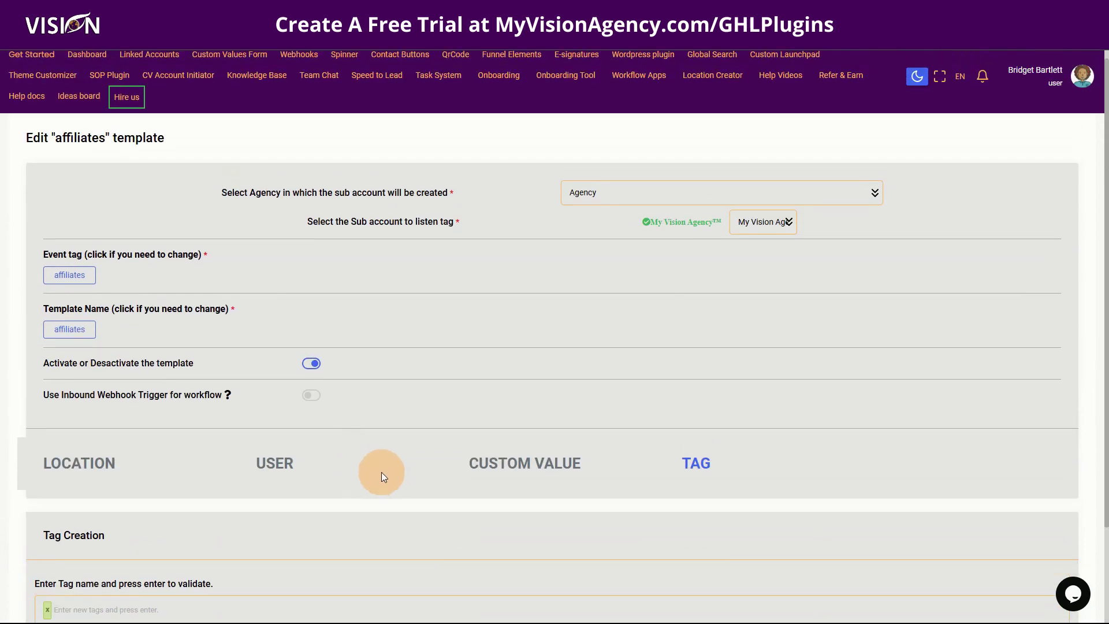
scroll(388, 472, "up", 1)
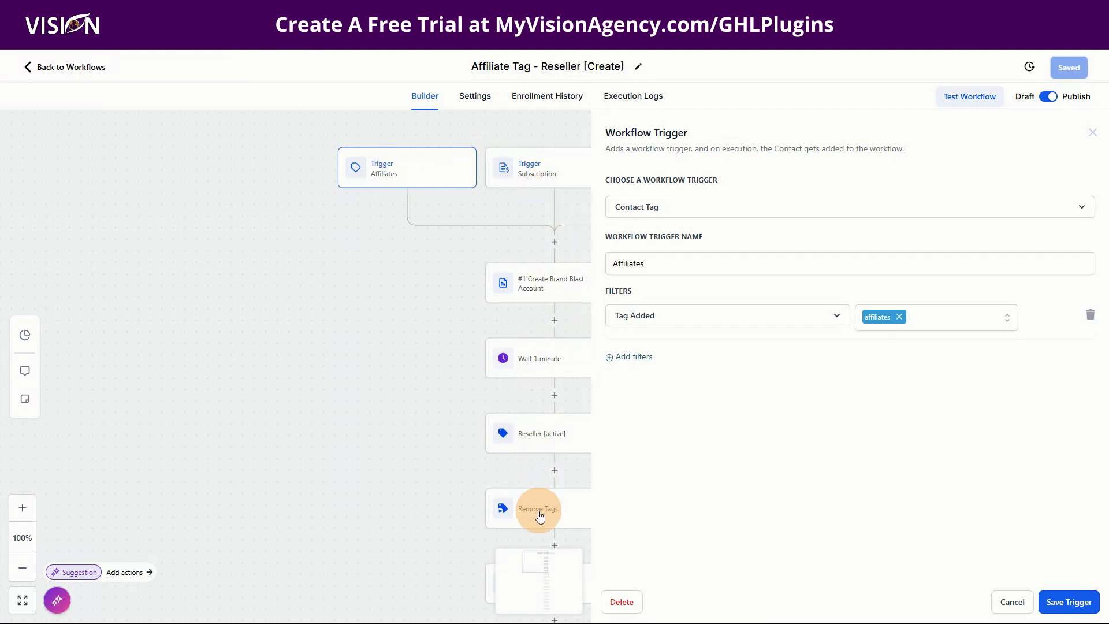
Step: Cancel the Affiliates tag trigger settings and scroll through every workflow action down to END
left_click(997, 602)
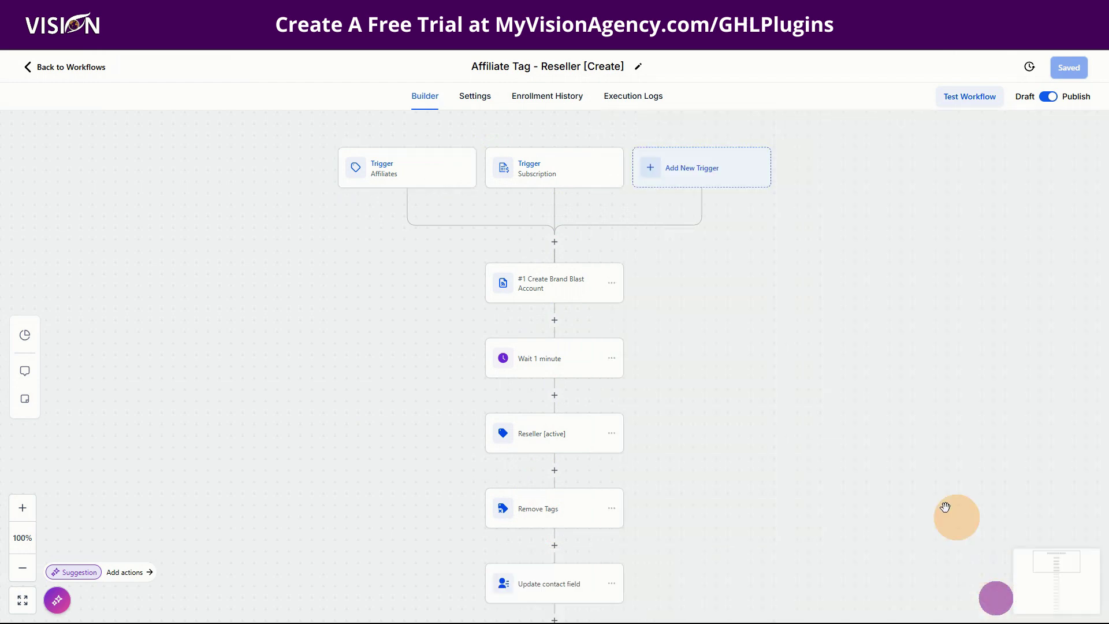
scroll(748, 351, "down", 2)
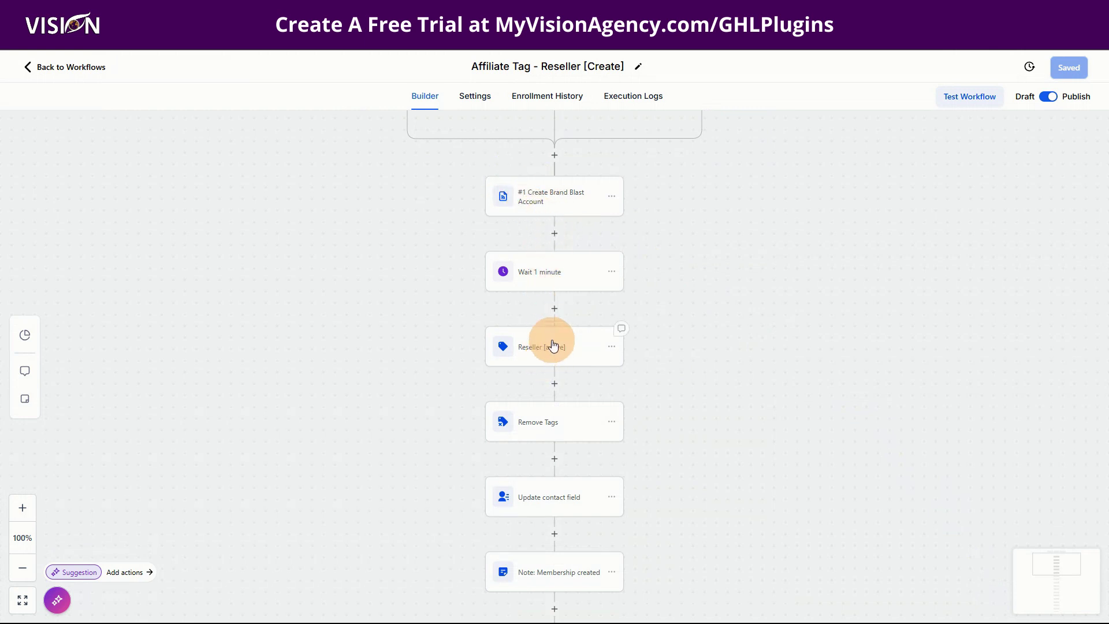
scroll(551, 347, "down", 1)
scroll(569, 450, "down", 1)
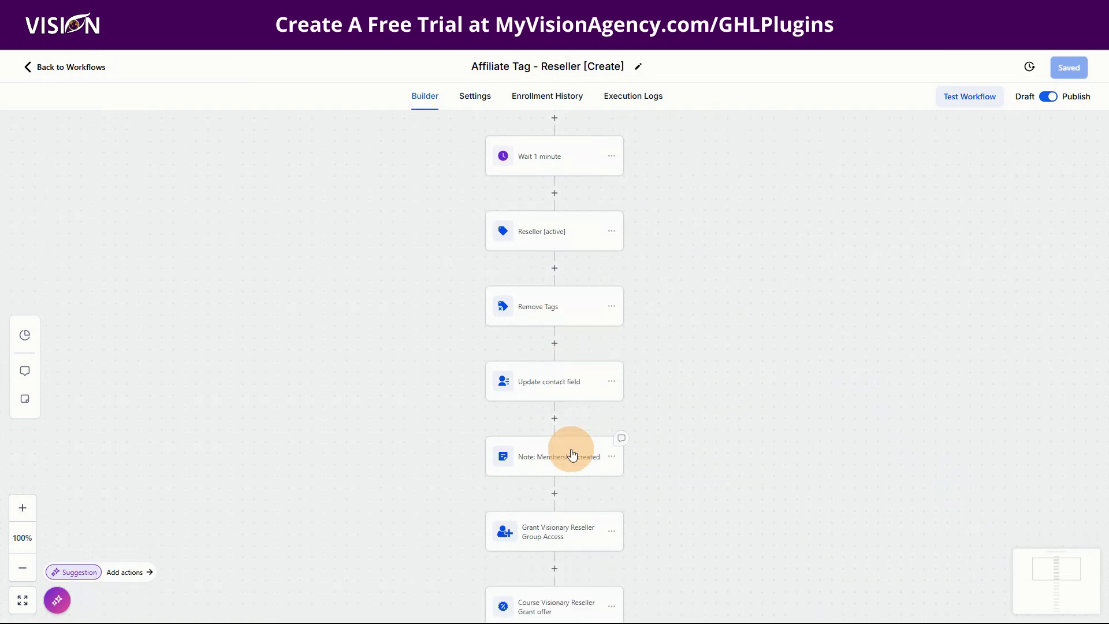
scroll(568, 446, "down", 1)
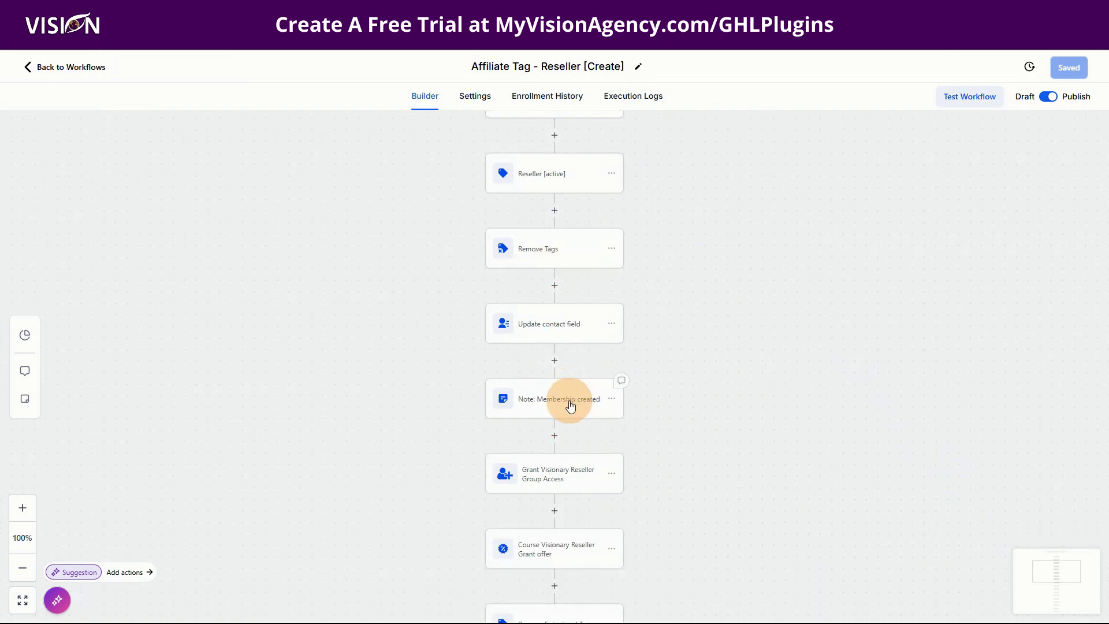
scroll(569, 408, "down", 2)
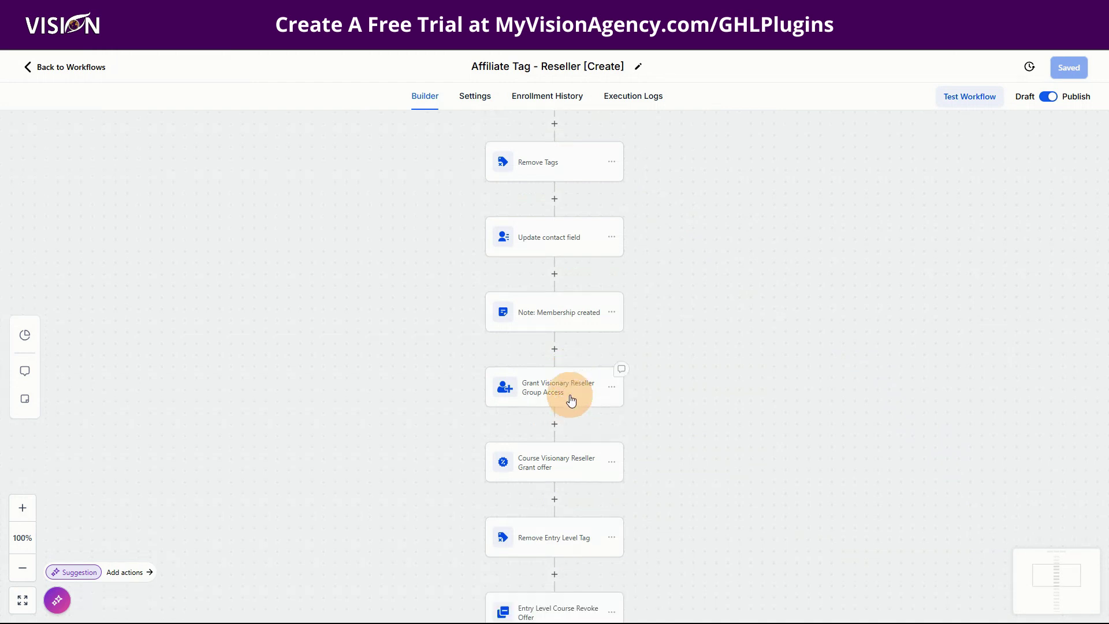
scroll(570, 399, "down", 1)
scroll(570, 398, "down", 2)
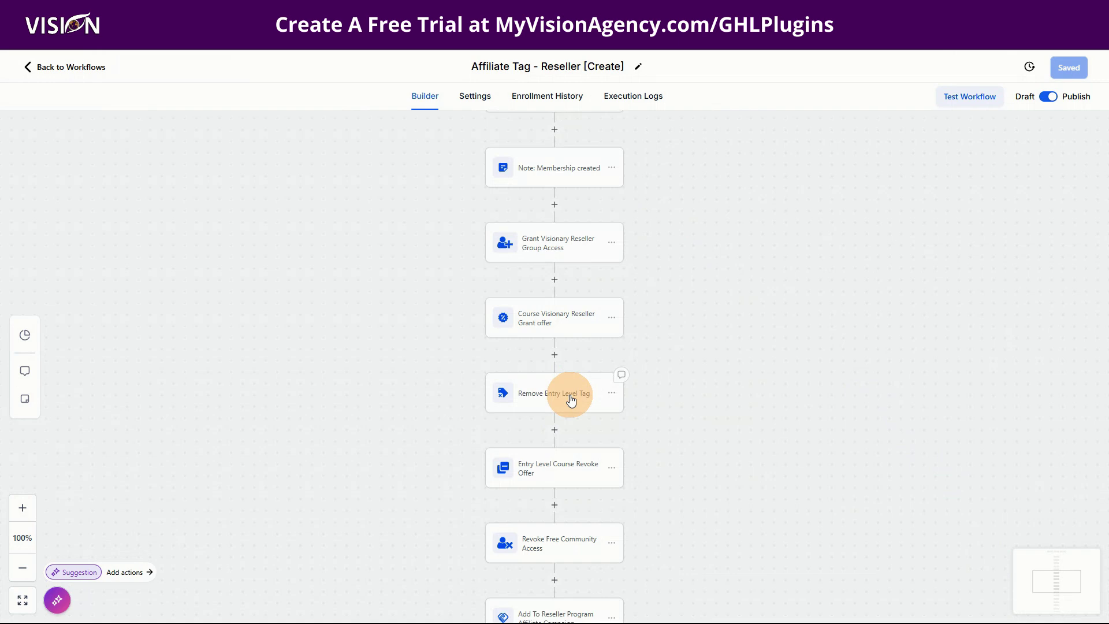
scroll(570, 398, "down", 1)
scroll(570, 416, "down", 1)
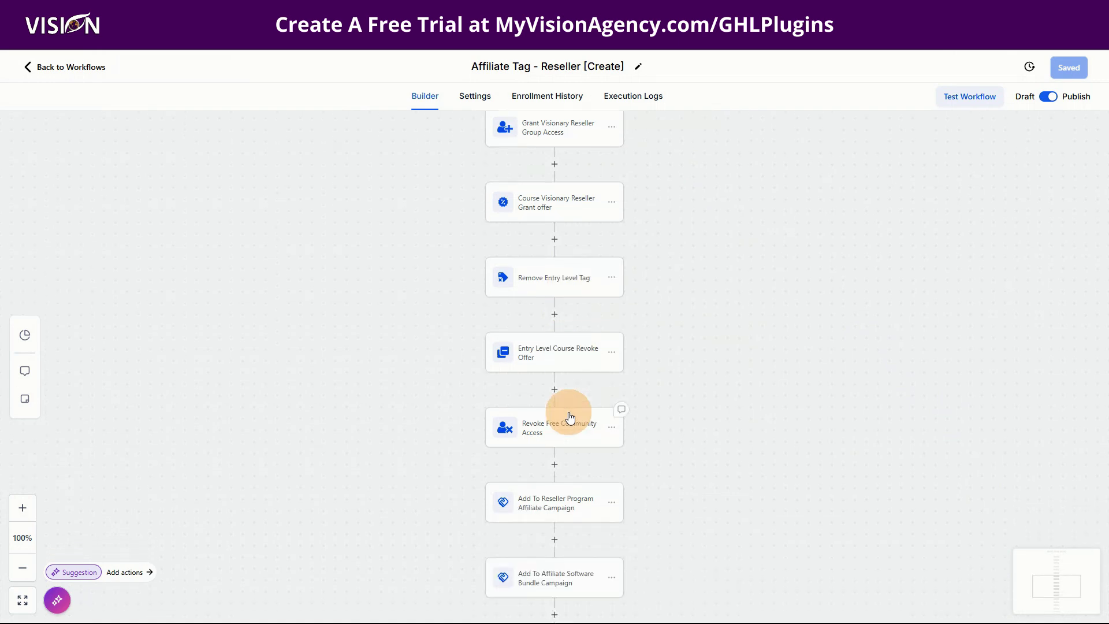
scroll(570, 415, "down", 1)
scroll(570, 416, "down", 1)
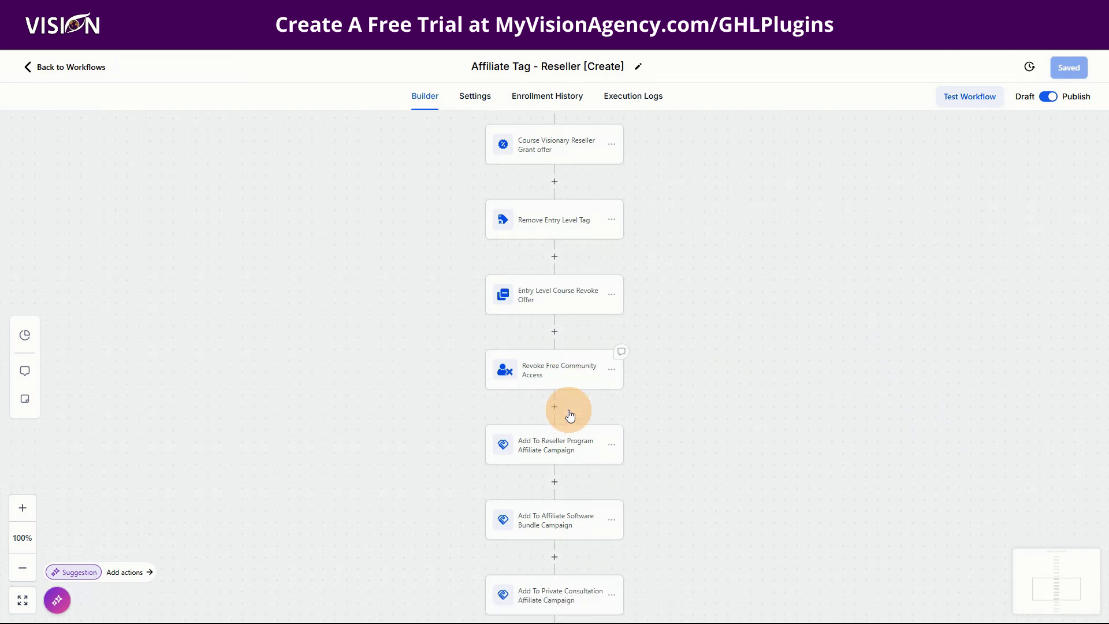
scroll(564, 378, "down", 2)
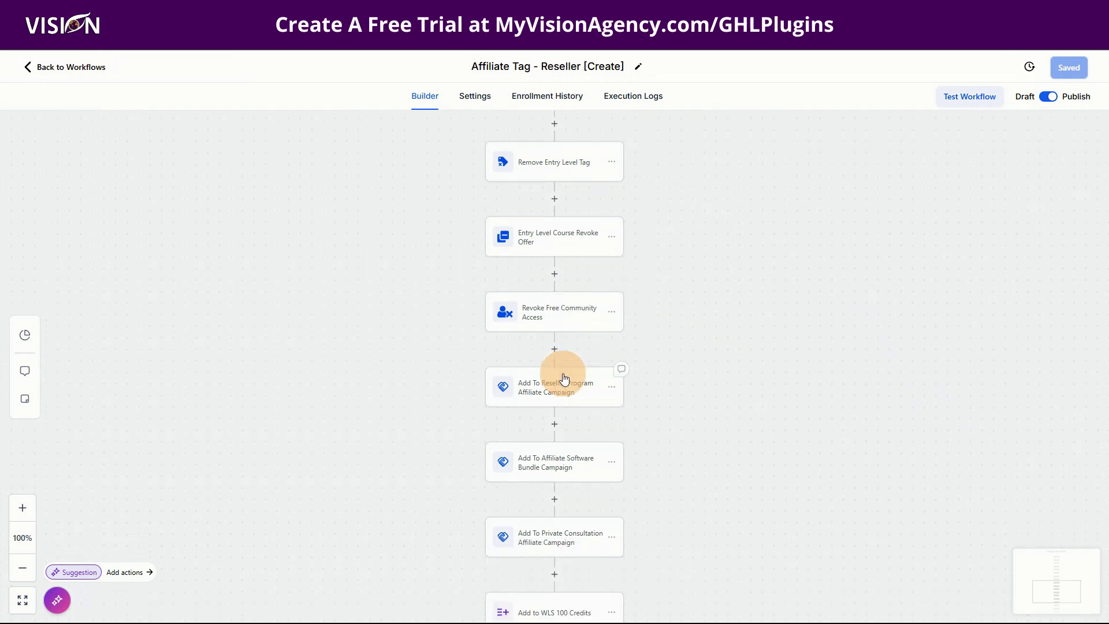
scroll(564, 376, "down", 1)
scroll(565, 369, "down", 2)
scroll(563, 401, "down", 2)
scroll(564, 413, "down", 1)
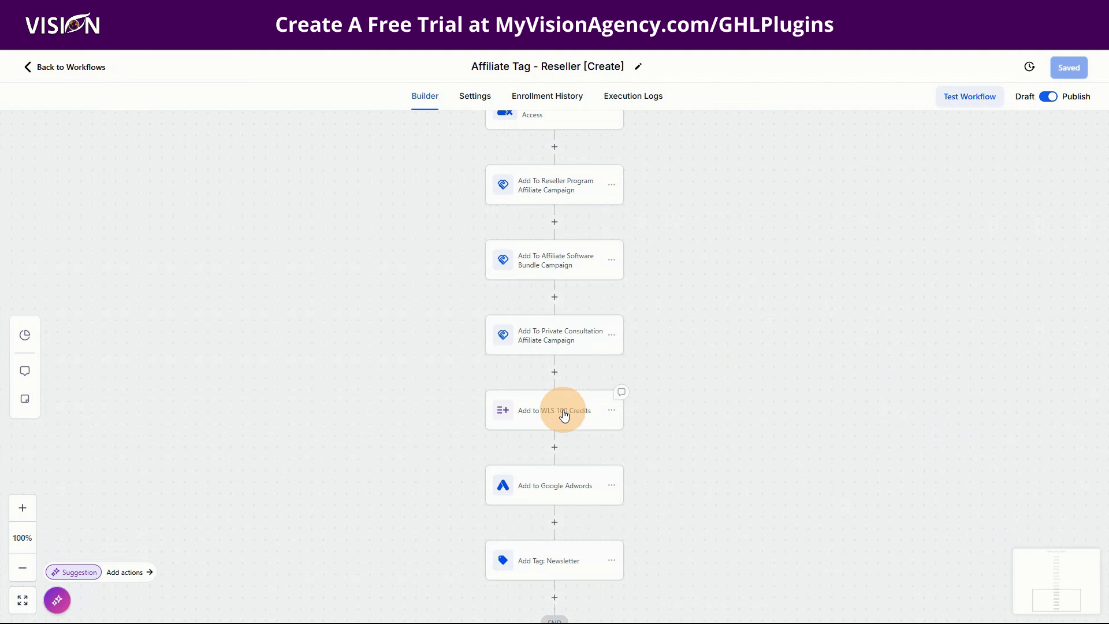
scroll(564, 414, "down", 1)
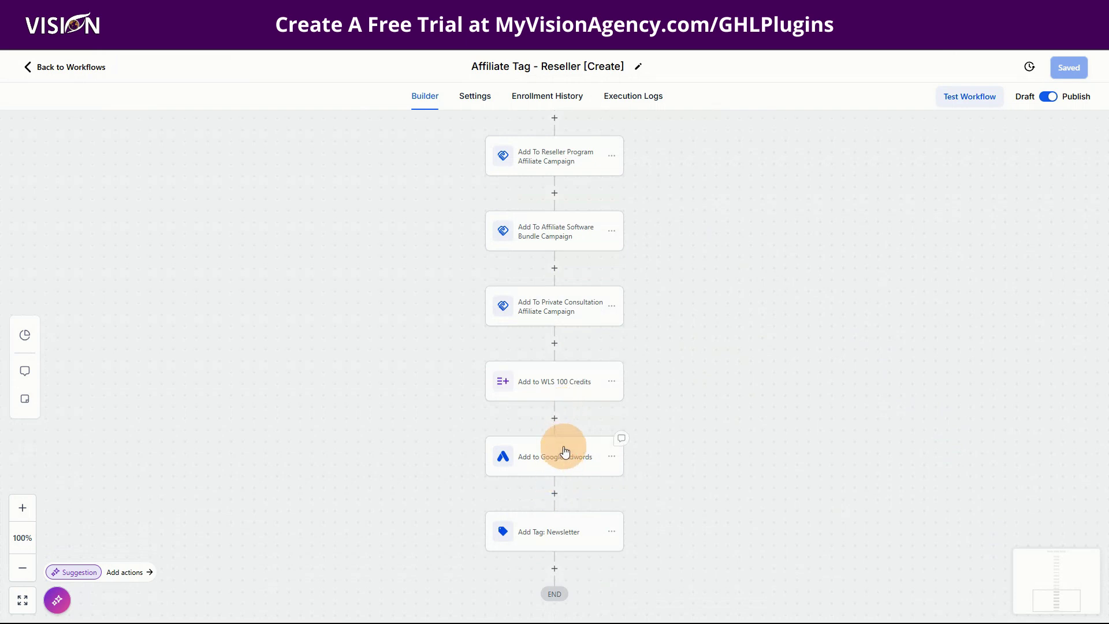
scroll(564, 451, "down", 1)
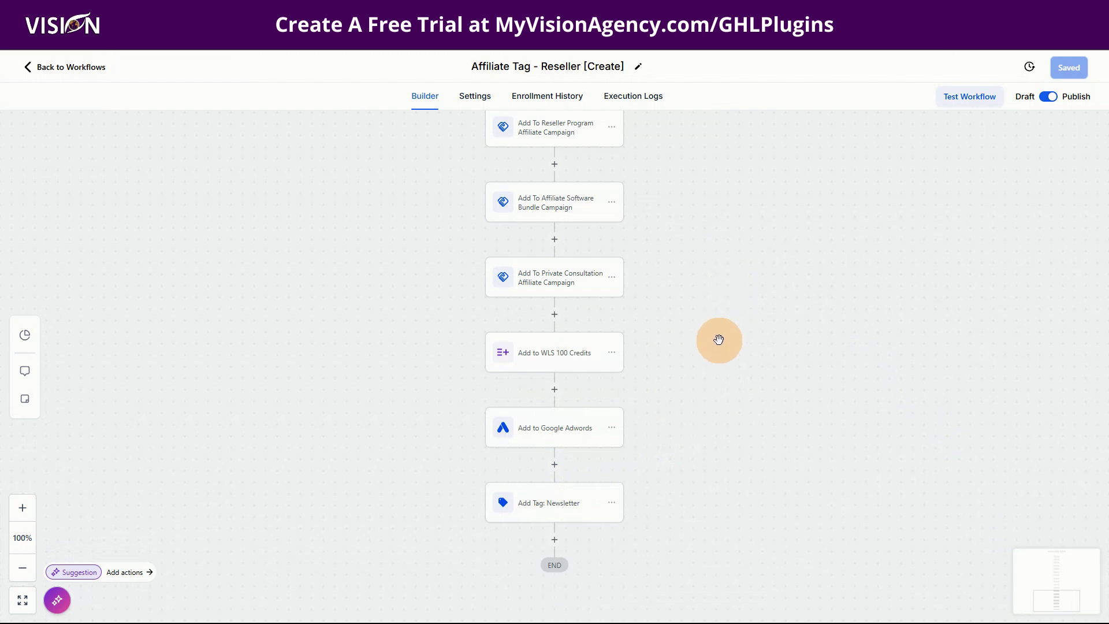
scroll(718, 344, "up", 2)
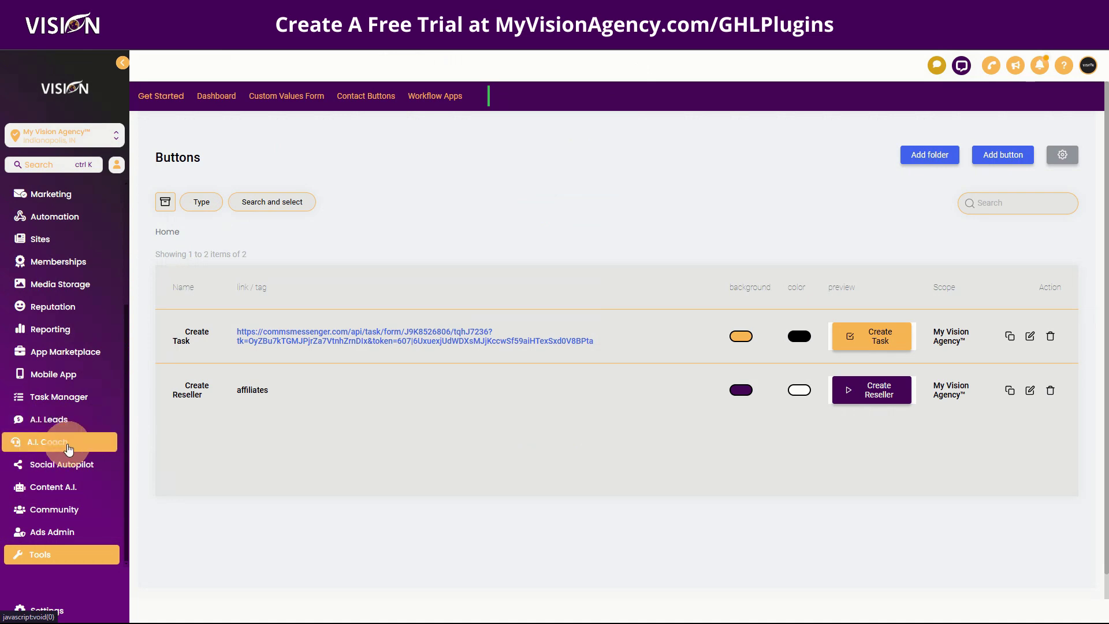
Step: Open the A.I. Coach from the sidebar to show My Vision Agency's Brand Messaging Playbook
left_click(52, 449)
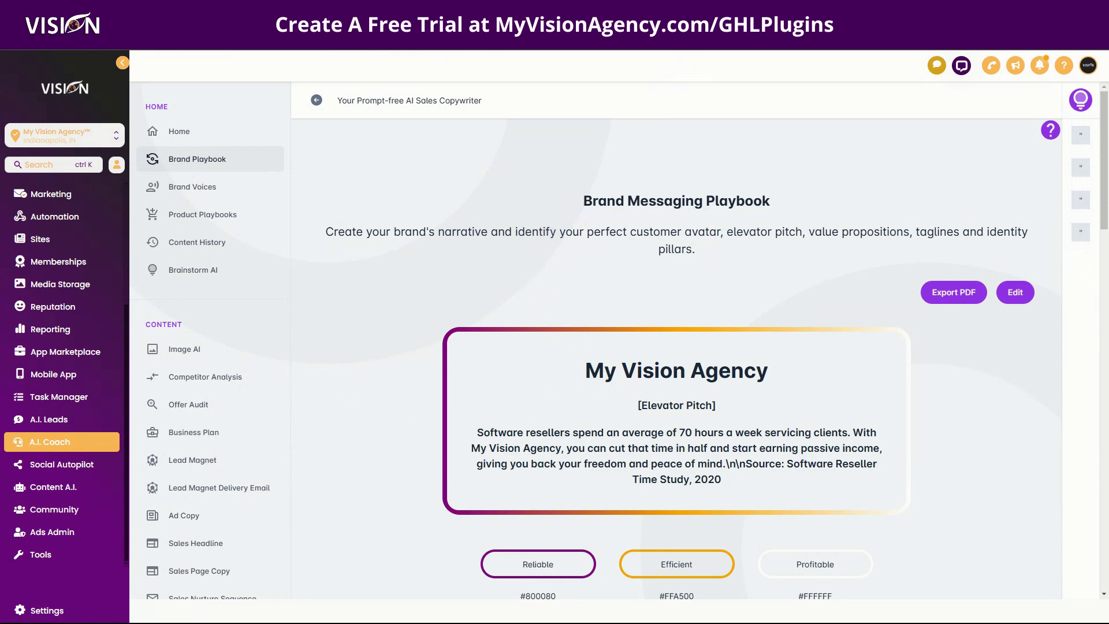
Step: Switch to the Visionary Resellers events calendar and open the Nov 20 Open Office Hours event
left_click(715, 35)
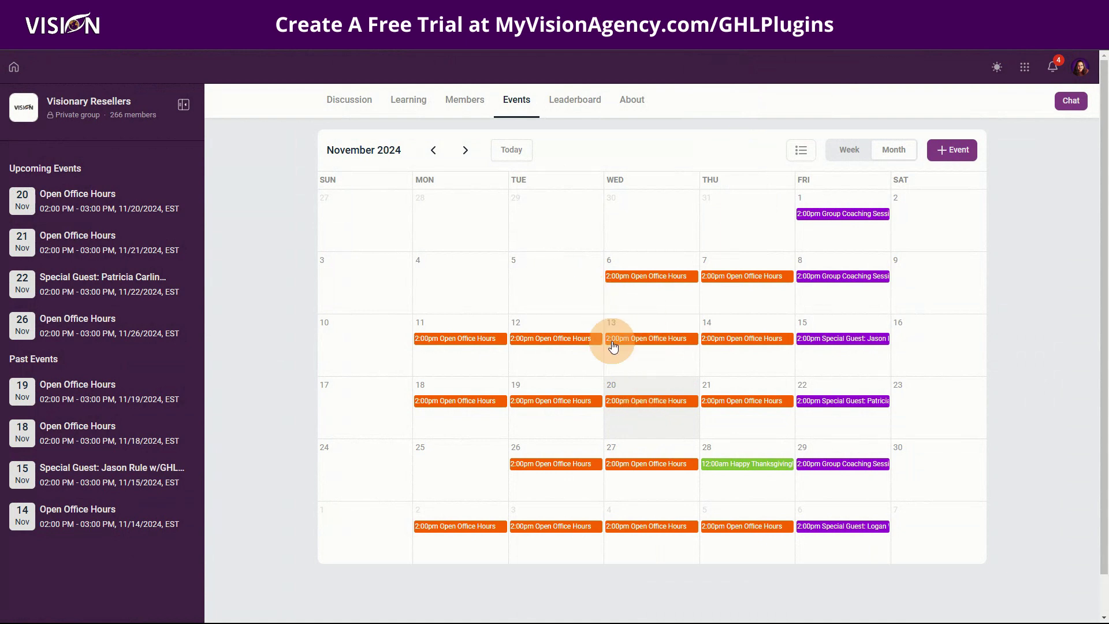
left_click(631, 403)
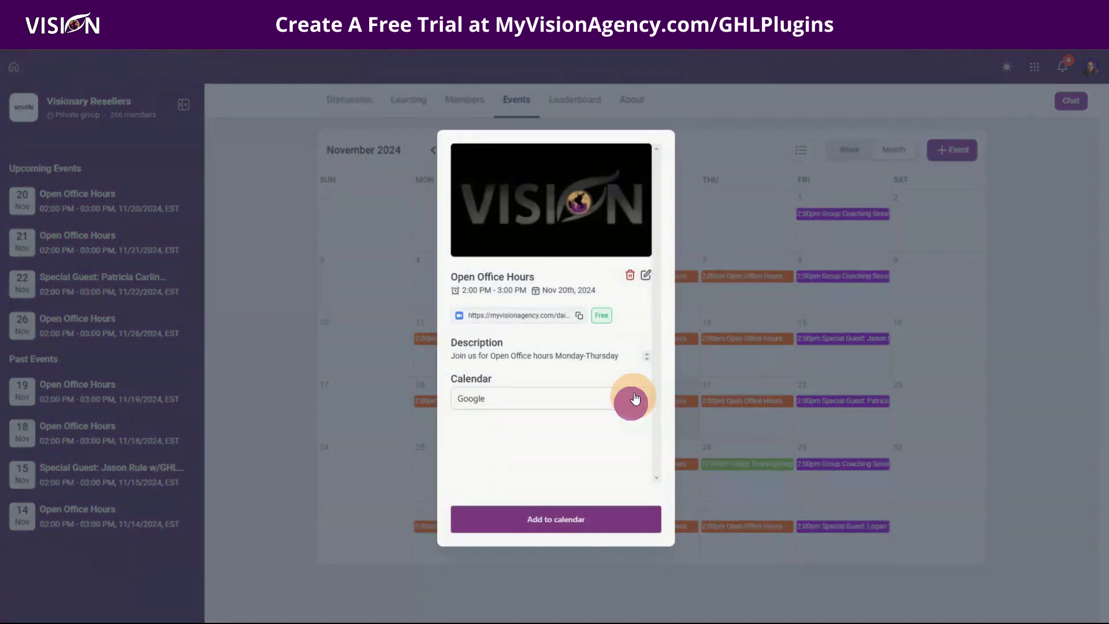